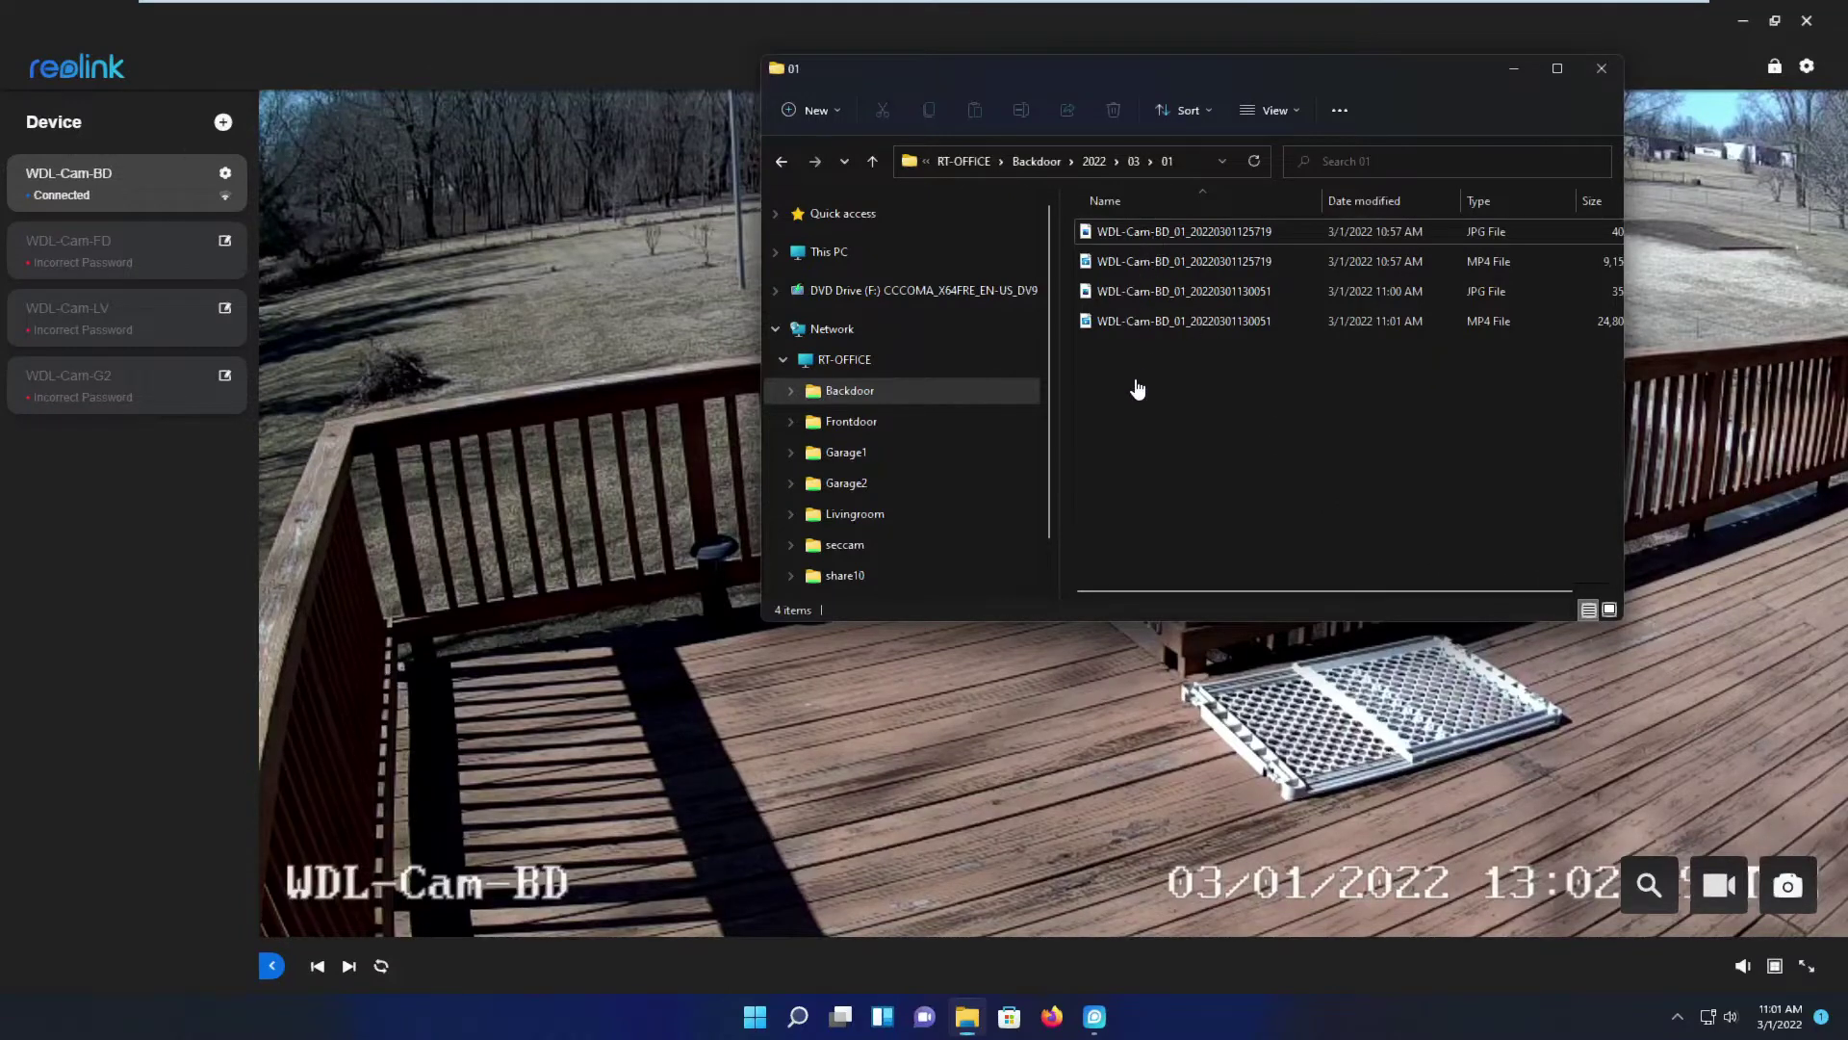
Bring Reolink Client's WDL-Cam-BD live view in front of File Explorer
{"action": "left_click", "coordinate": [227, 178]}
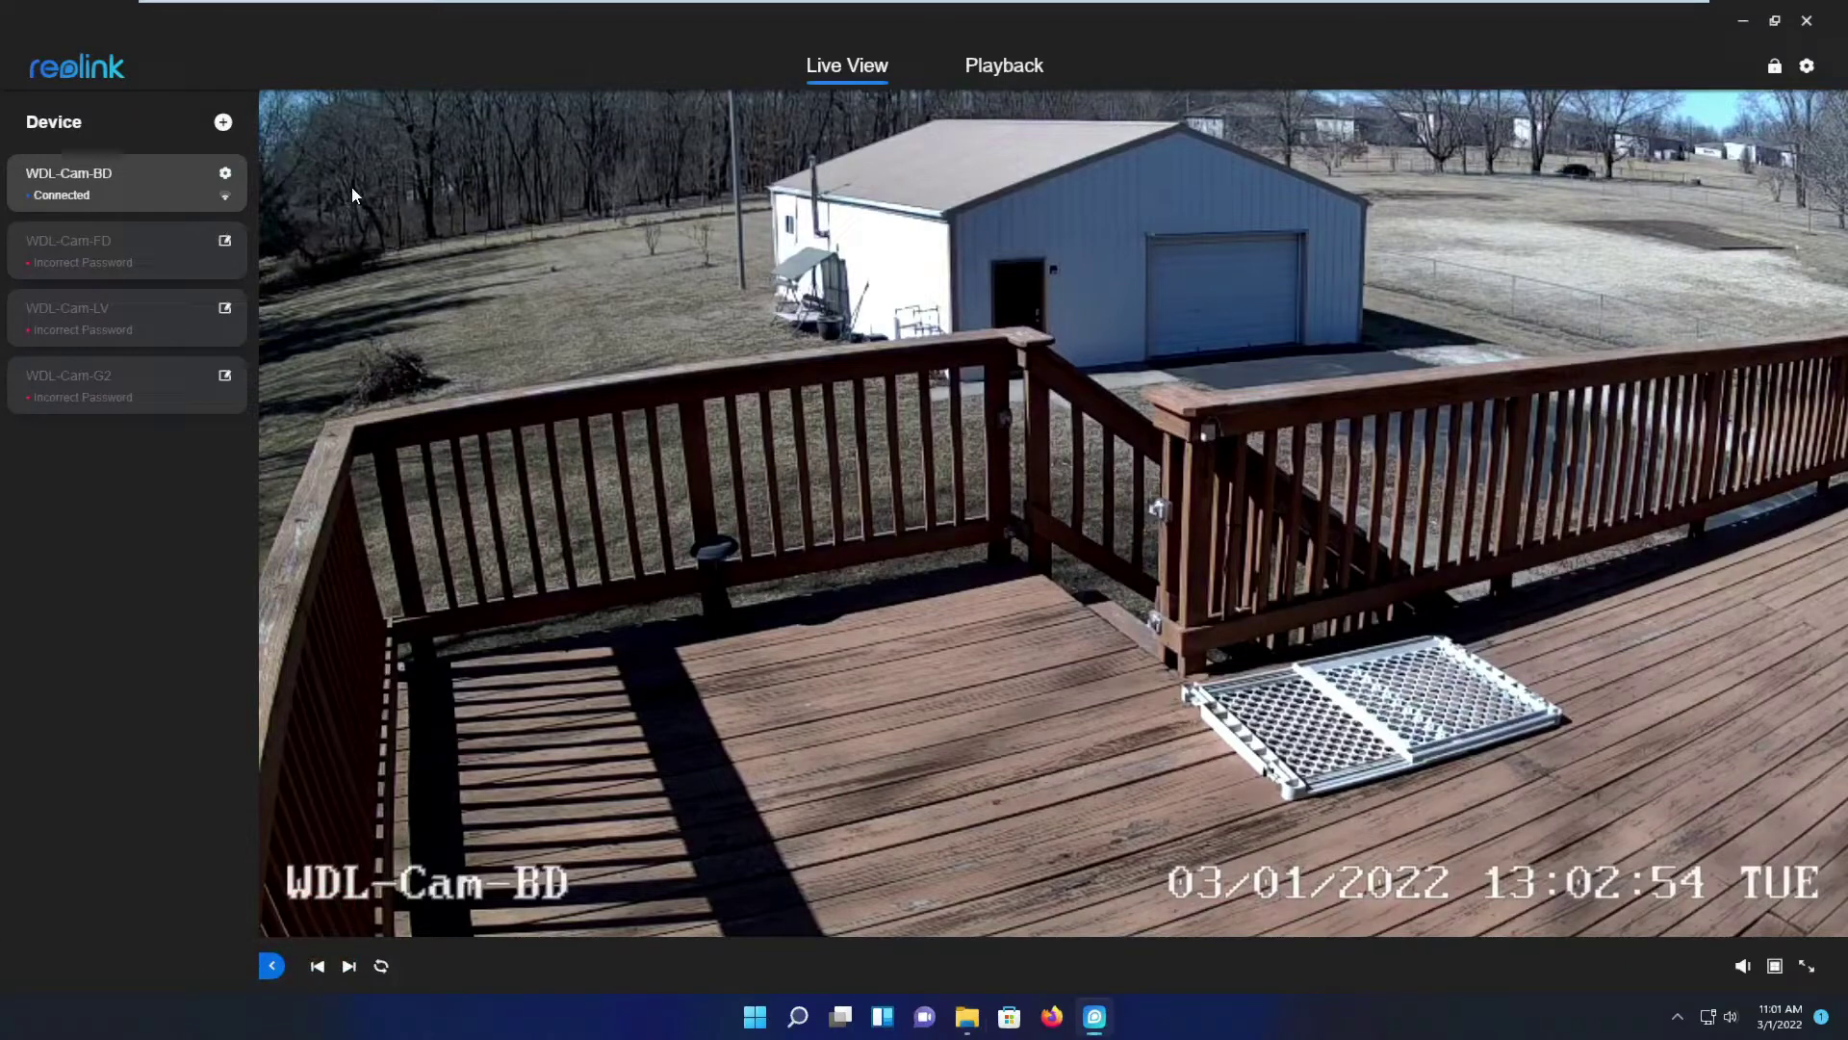
Open WDL-Cam-BD's Storage settings showing the 29.51 GB / 30 GB SD card, and move the dialog left
{"action": "mouse_move", "coordinate": [281, 221]}
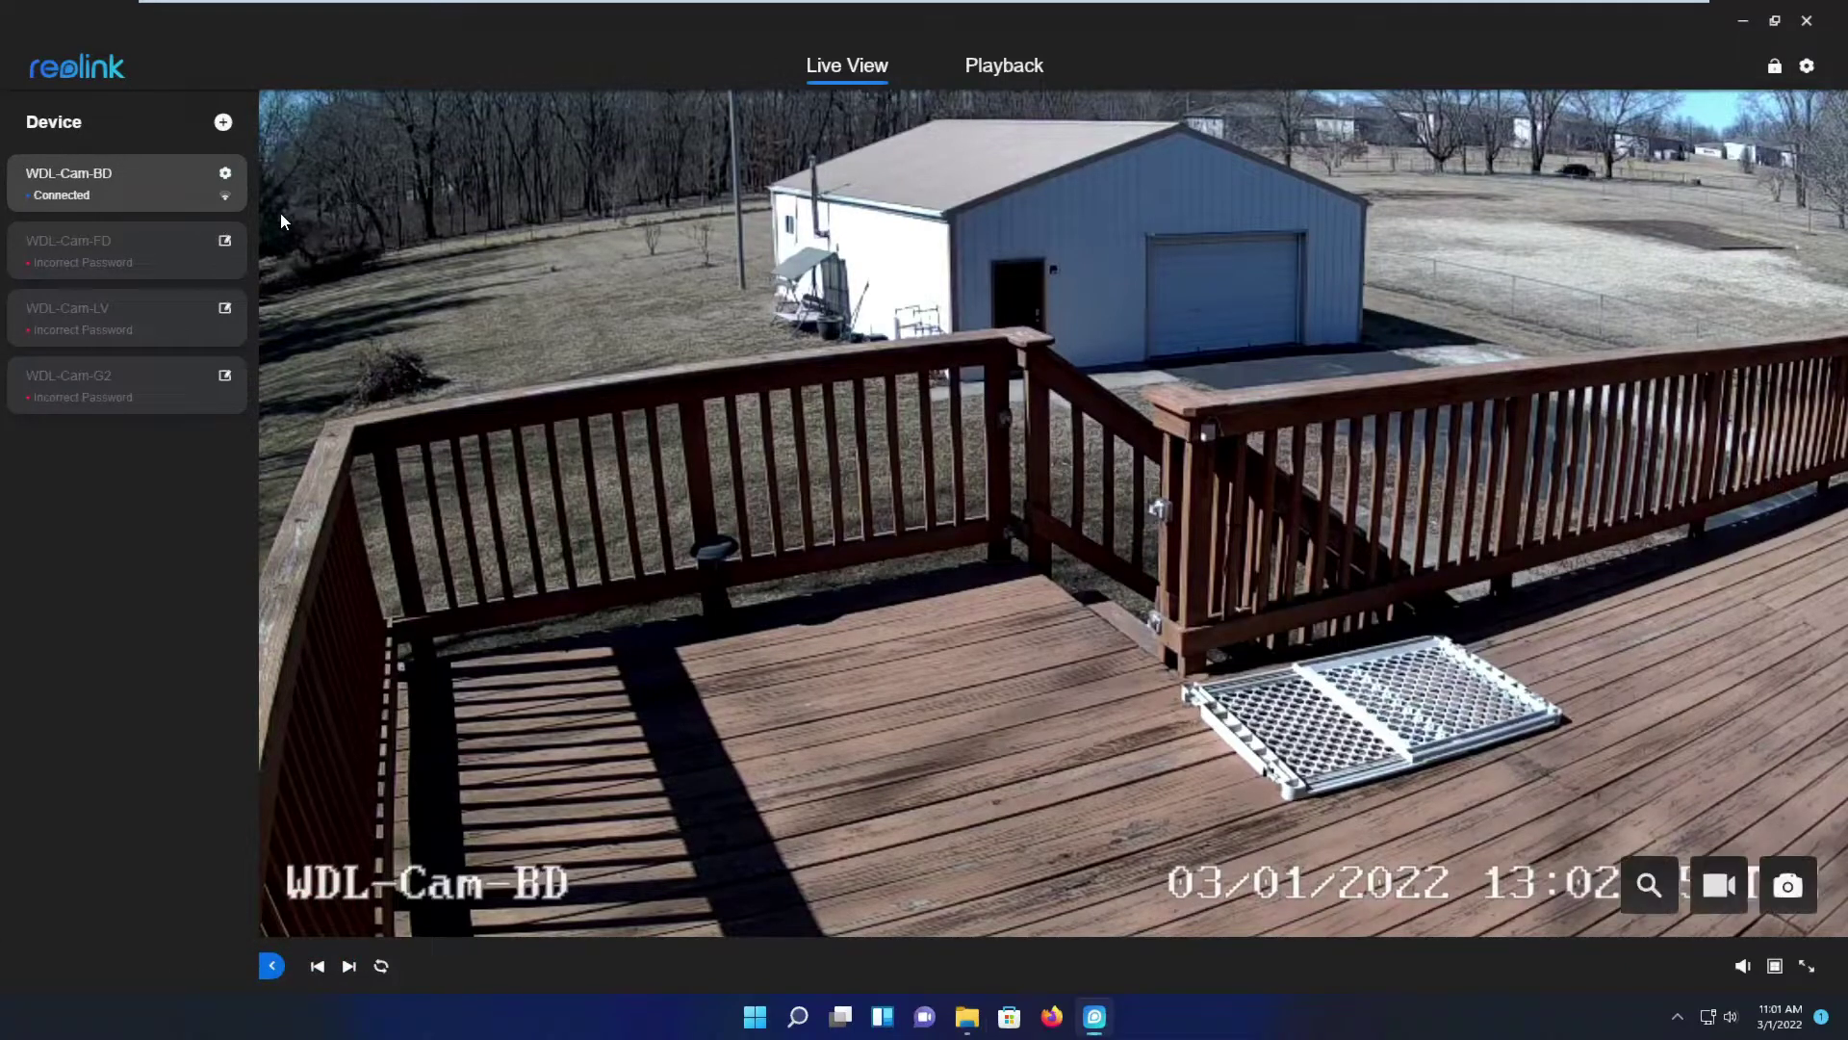
{"action": "left_click", "coordinate": [224, 172]}
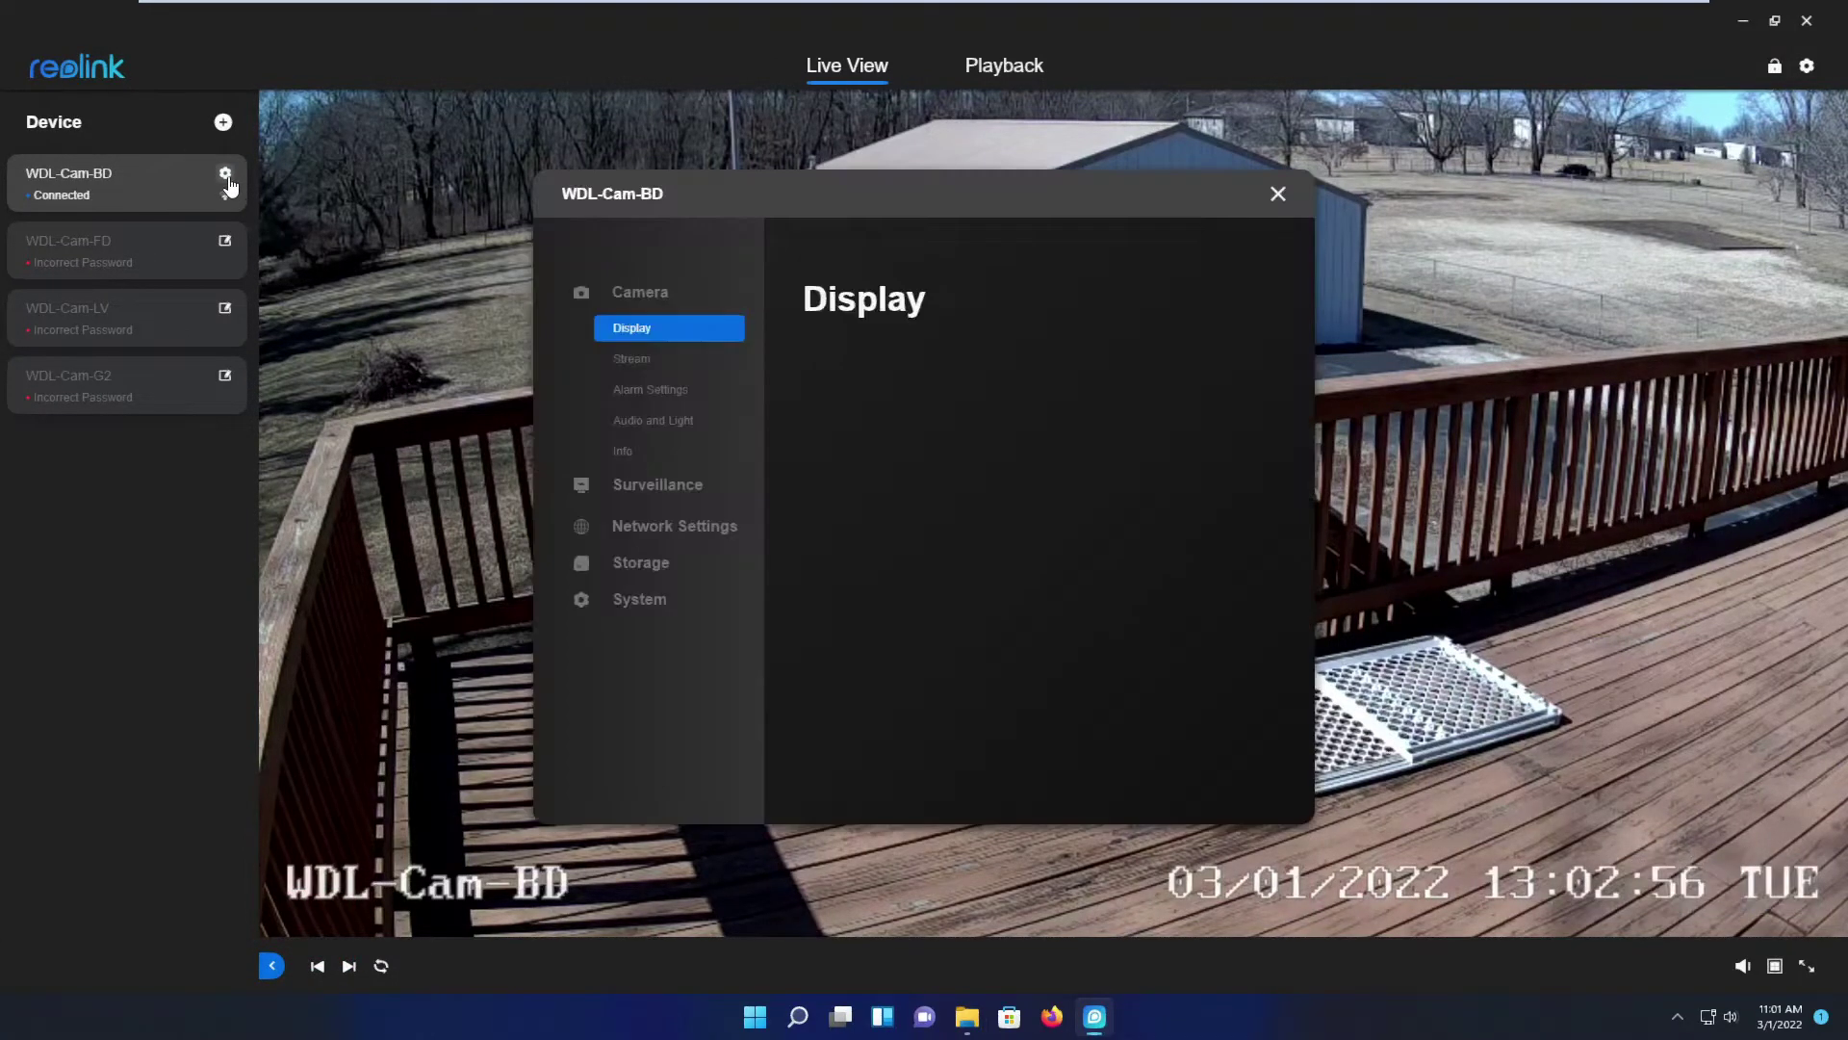
{"action": "left_click", "coordinate": [654, 568]}
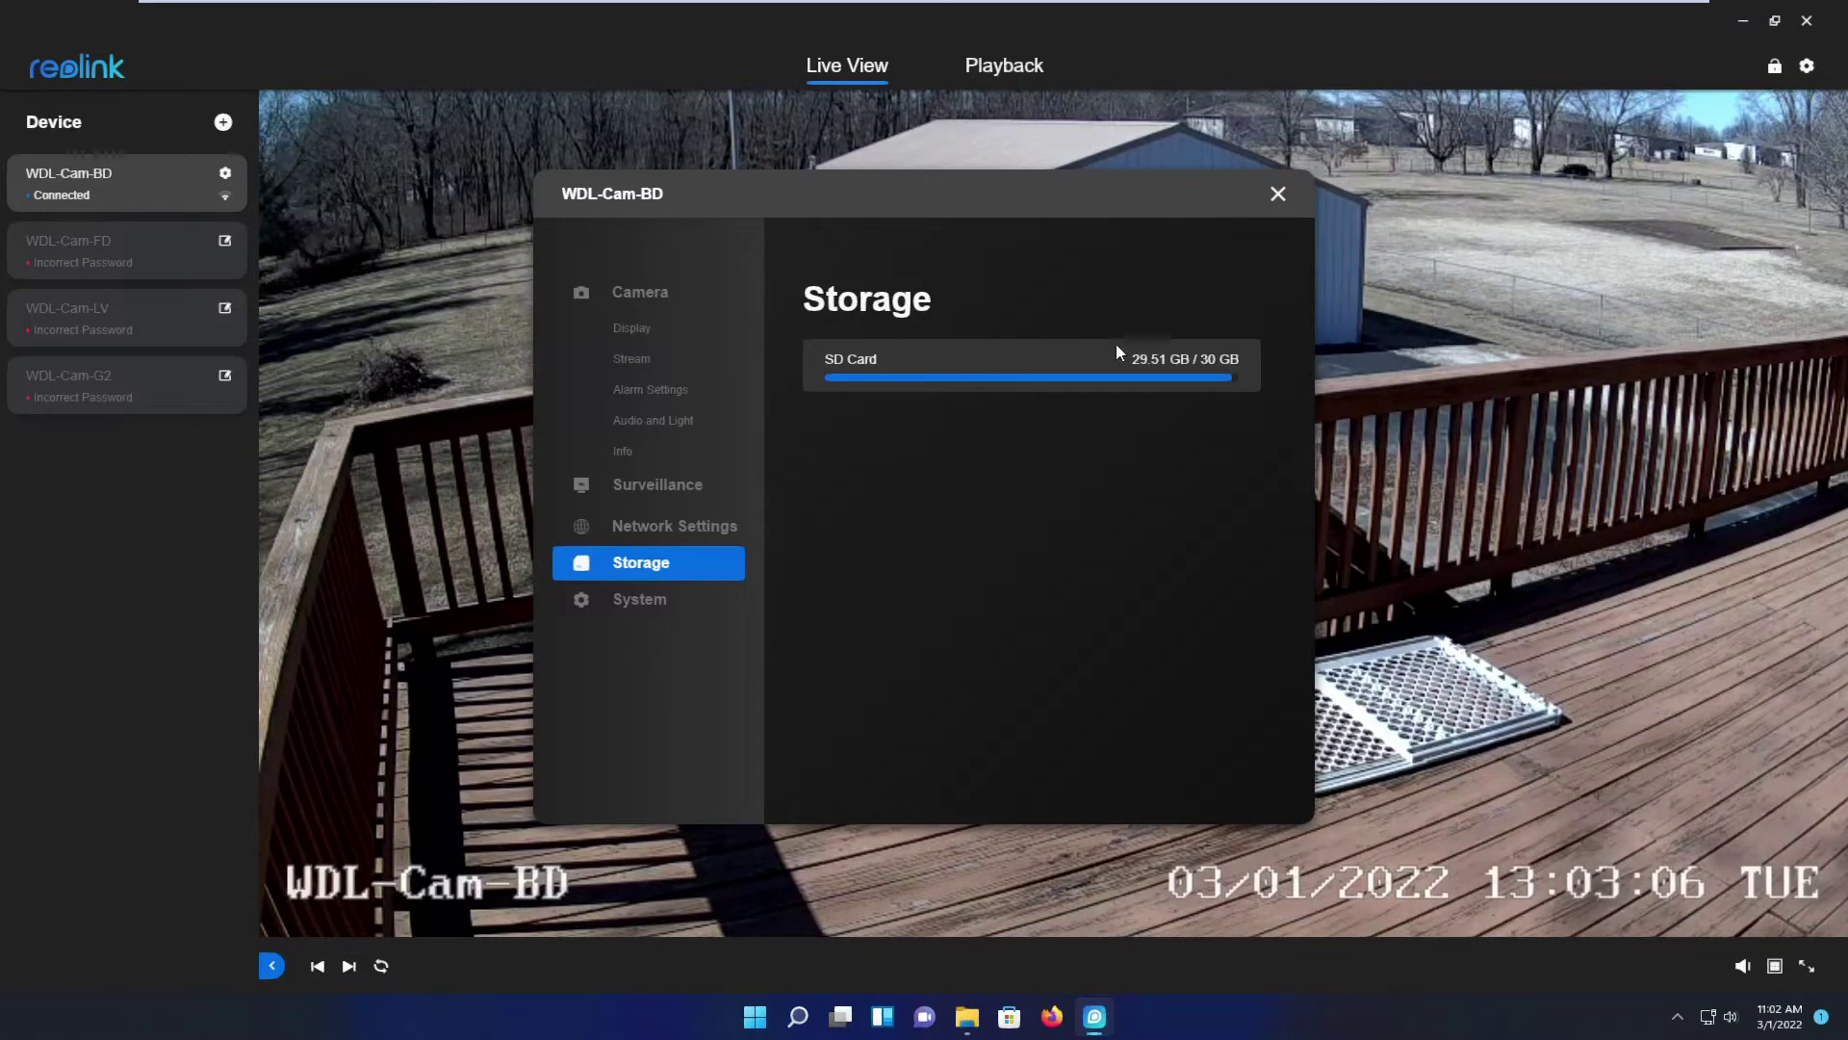
{"action": "left_click_drag", "start_coordinate": [1124, 195], "coordinate": [726, 270]}
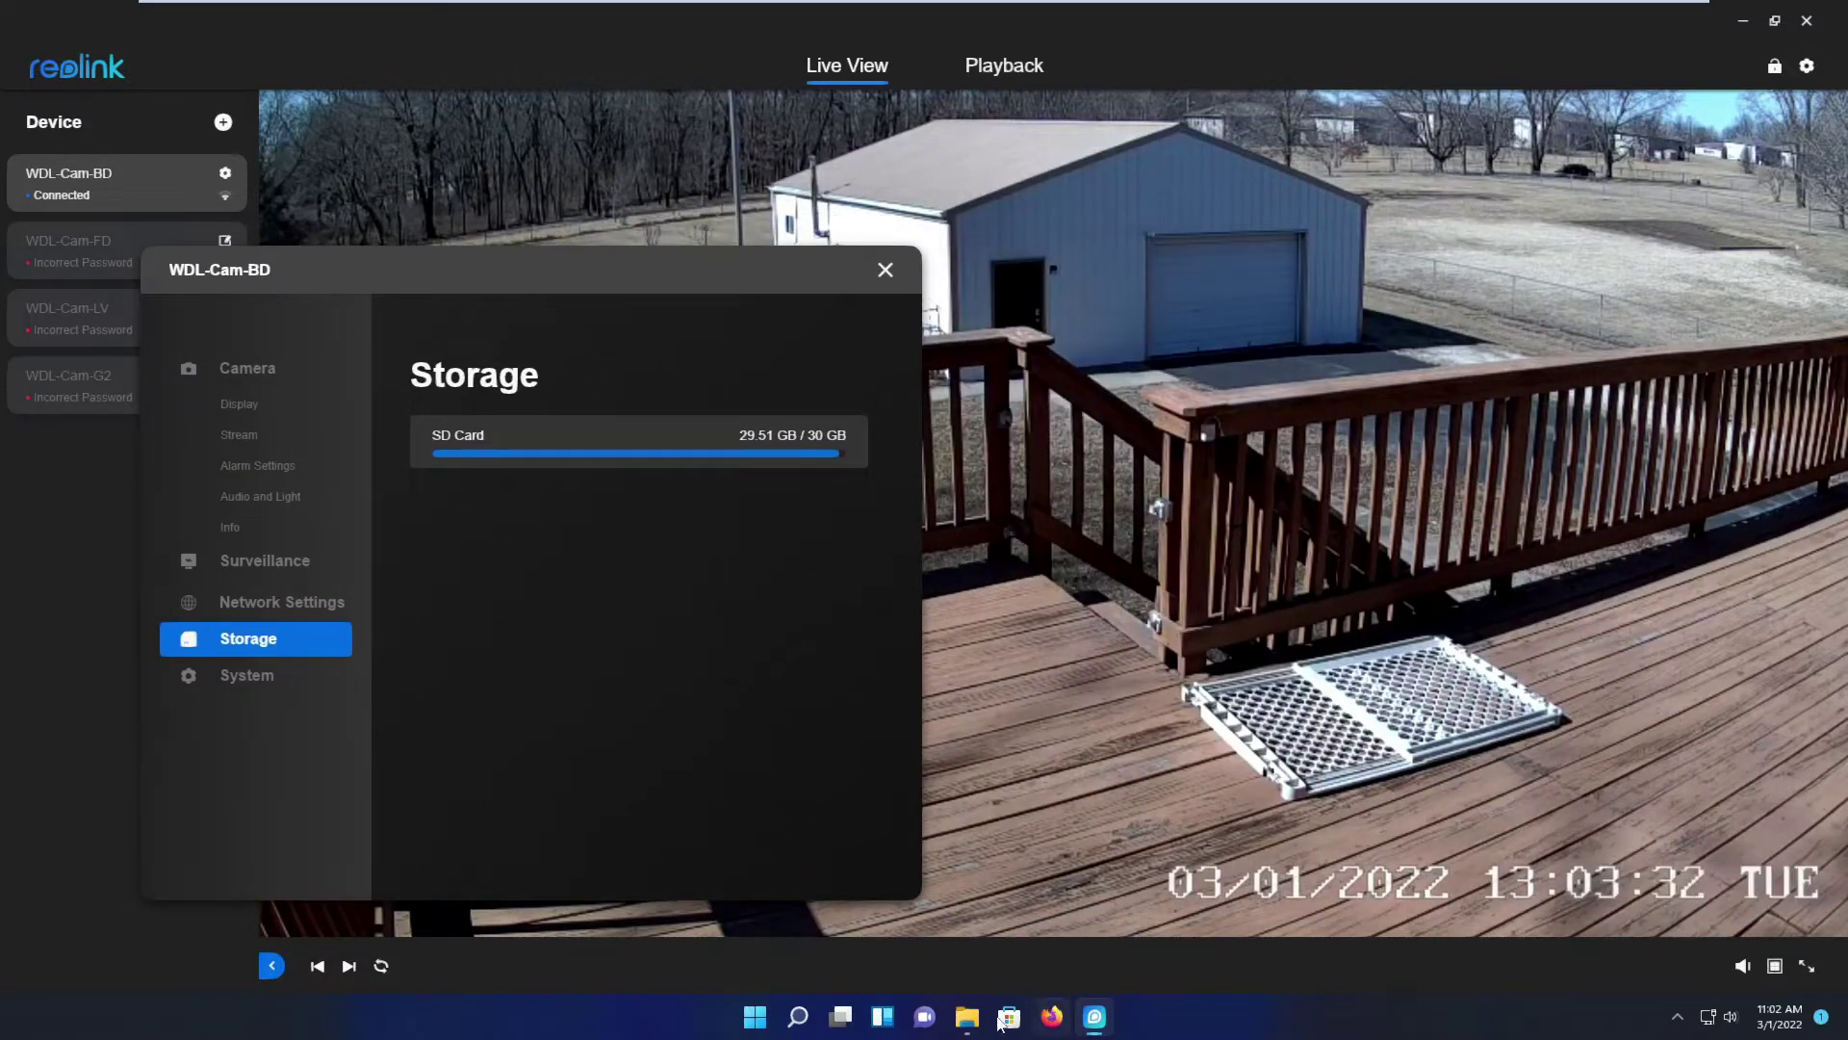
Bring the Backdoor\2022\03\01 upload folder forward and place it right of the settings dialog
{"action": "left_click", "coordinate": [970, 1026]}
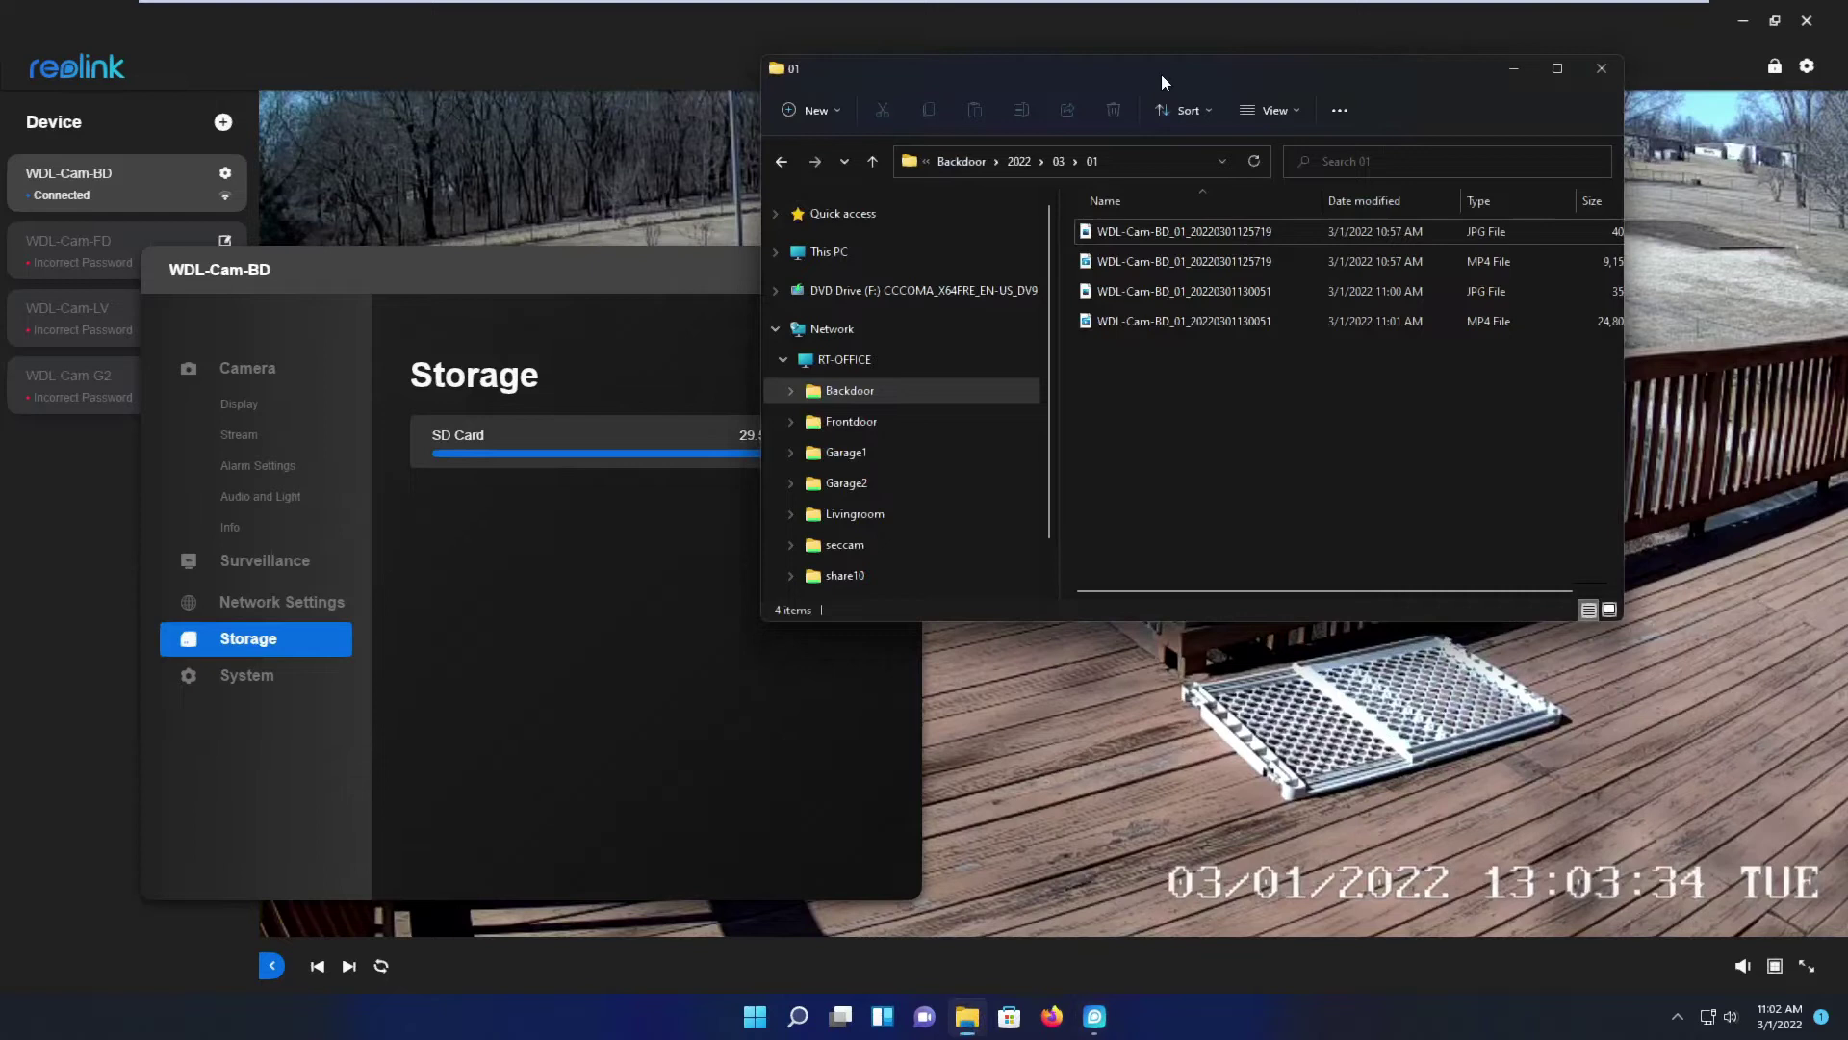
{"action": "left_click_drag", "start_coordinate": [1161, 73], "coordinate": [1342, 77]}
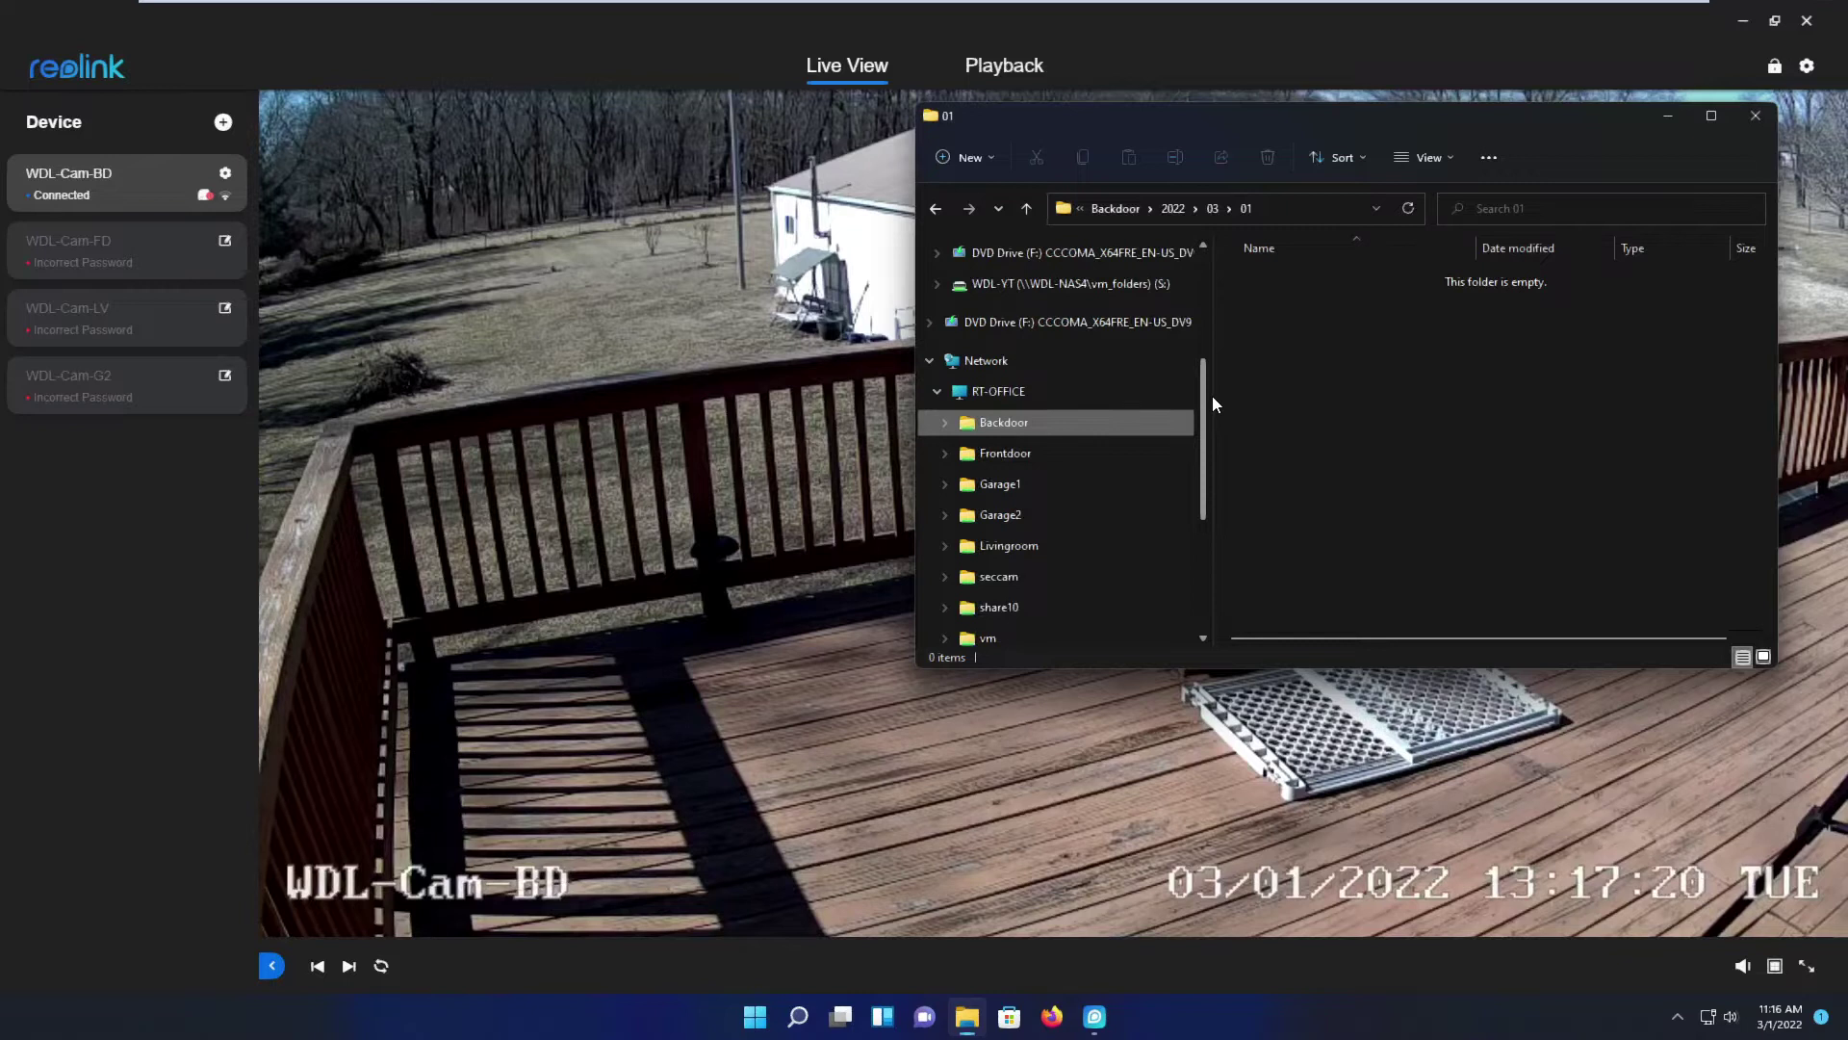
{"action": "scroll", "coordinate": [1211, 391], "scroll_direction": "down", "scroll_amount": 4}
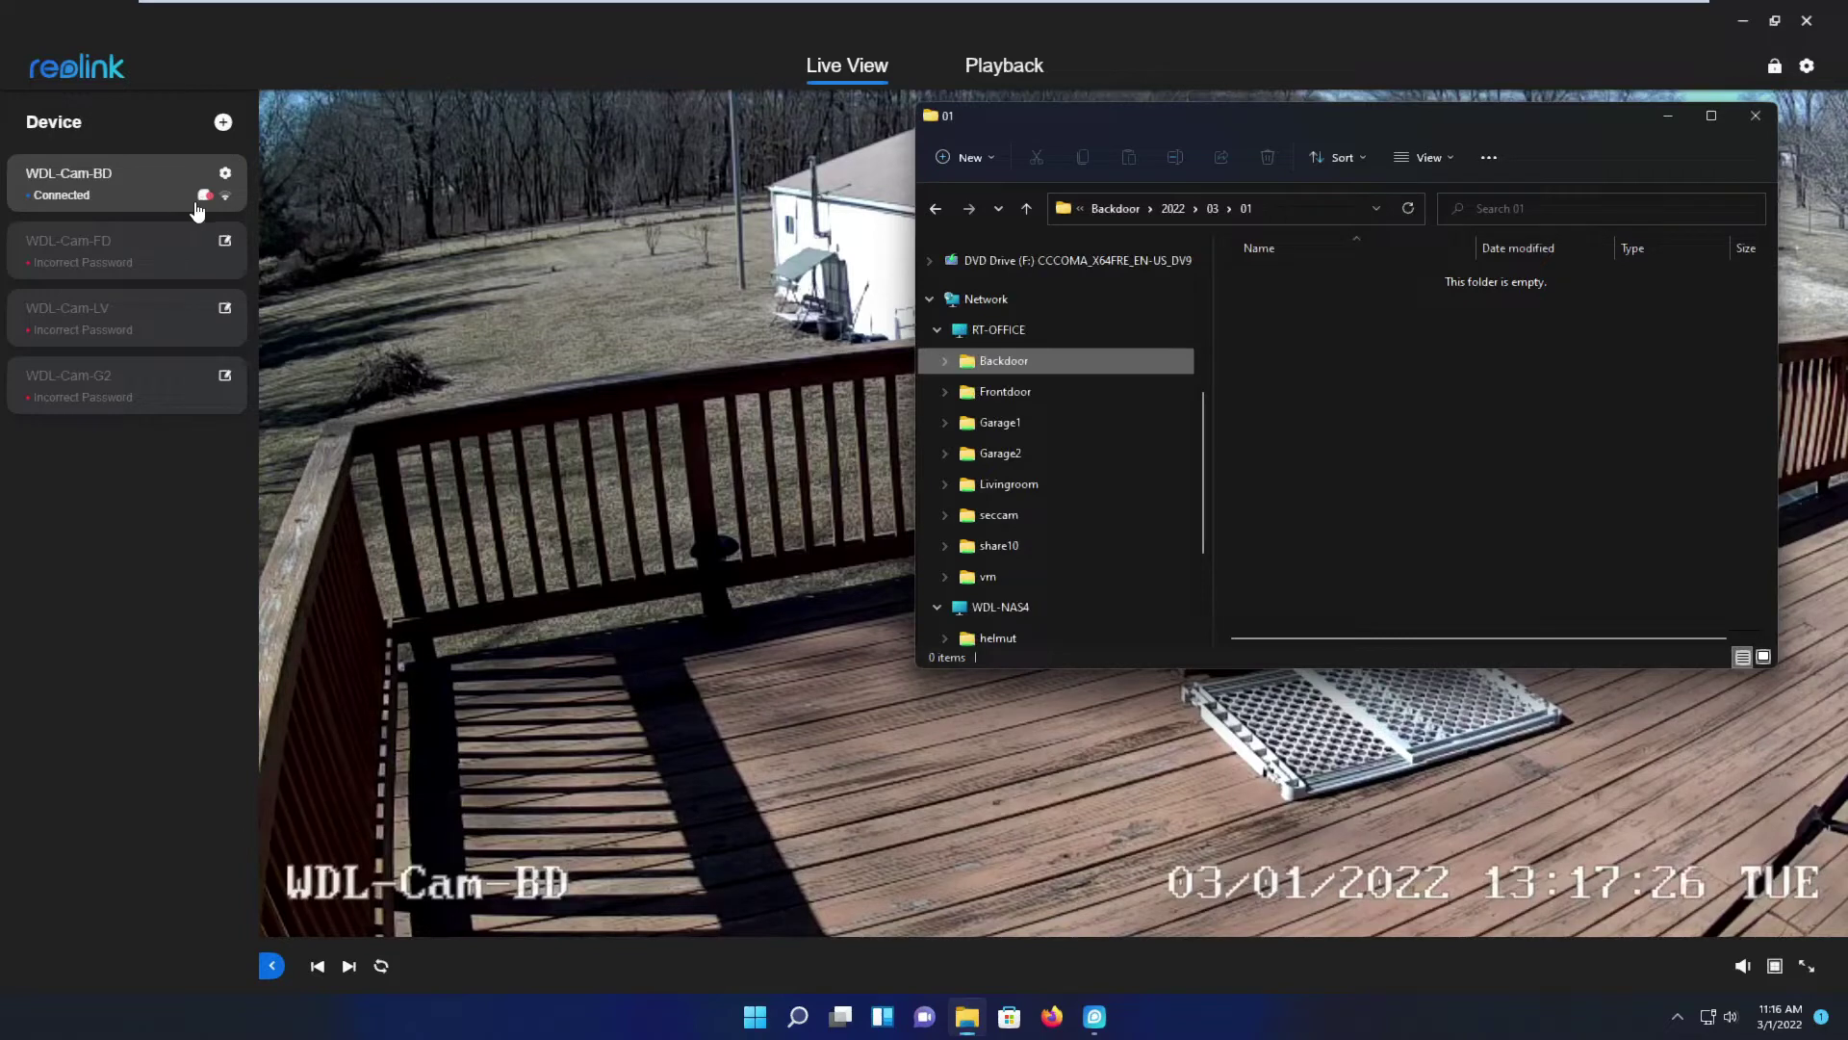
Confirm WDL-Cam-BD's Storage page shows no SD card detected, then close the settings dialog
{"action": "left_click", "coordinate": [229, 185]}
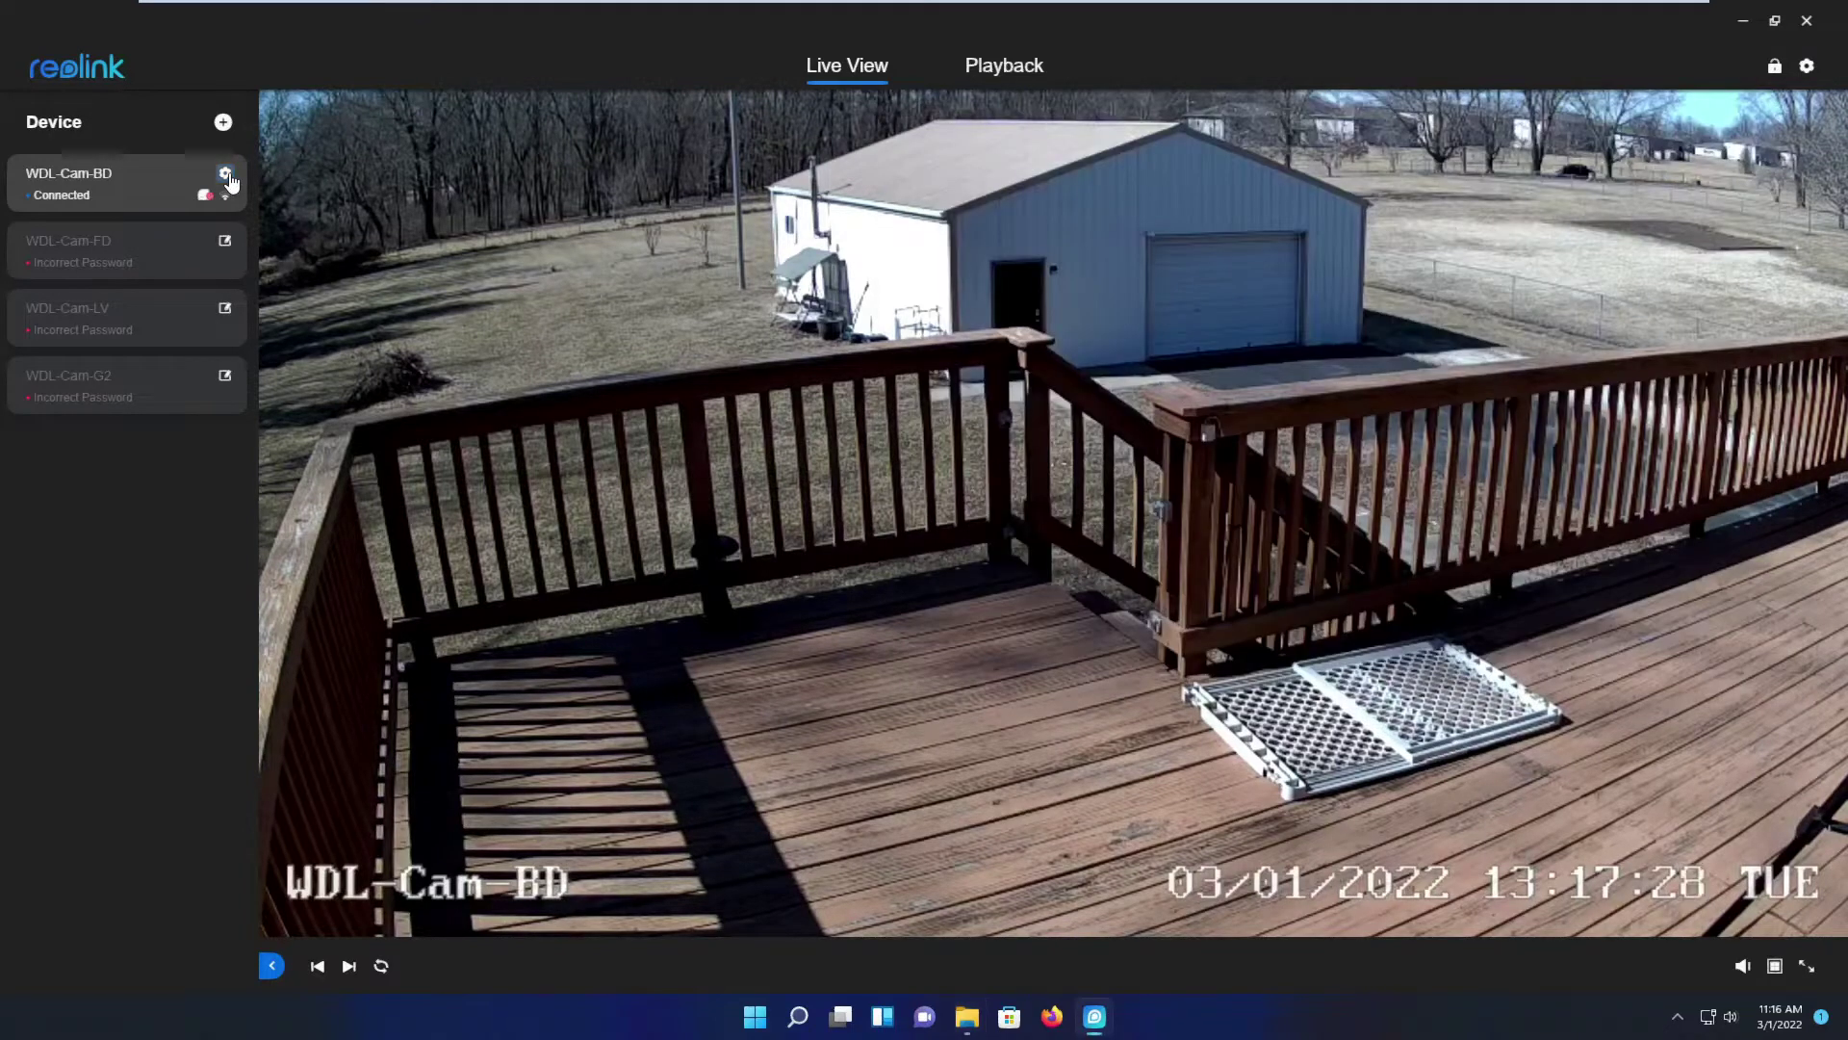
{"action": "left_click", "coordinate": [222, 174]}
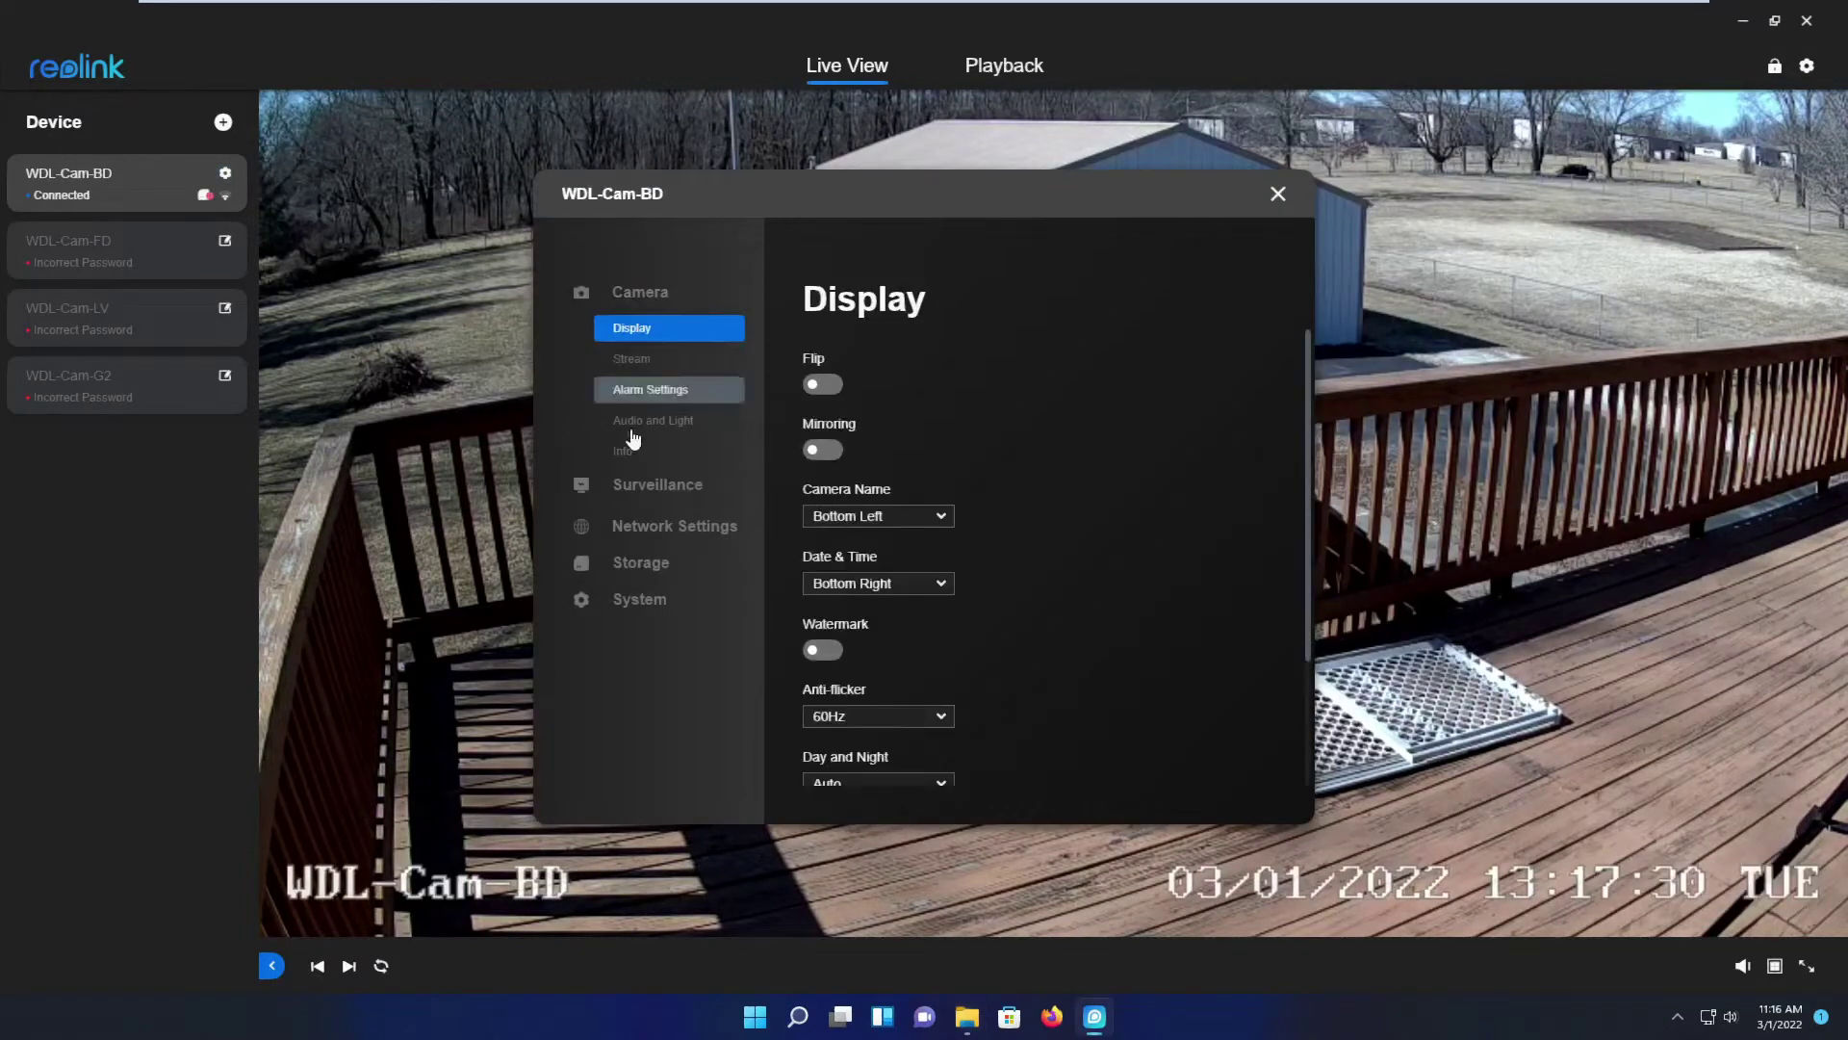
{"action": "left_click", "coordinate": [638, 570]}
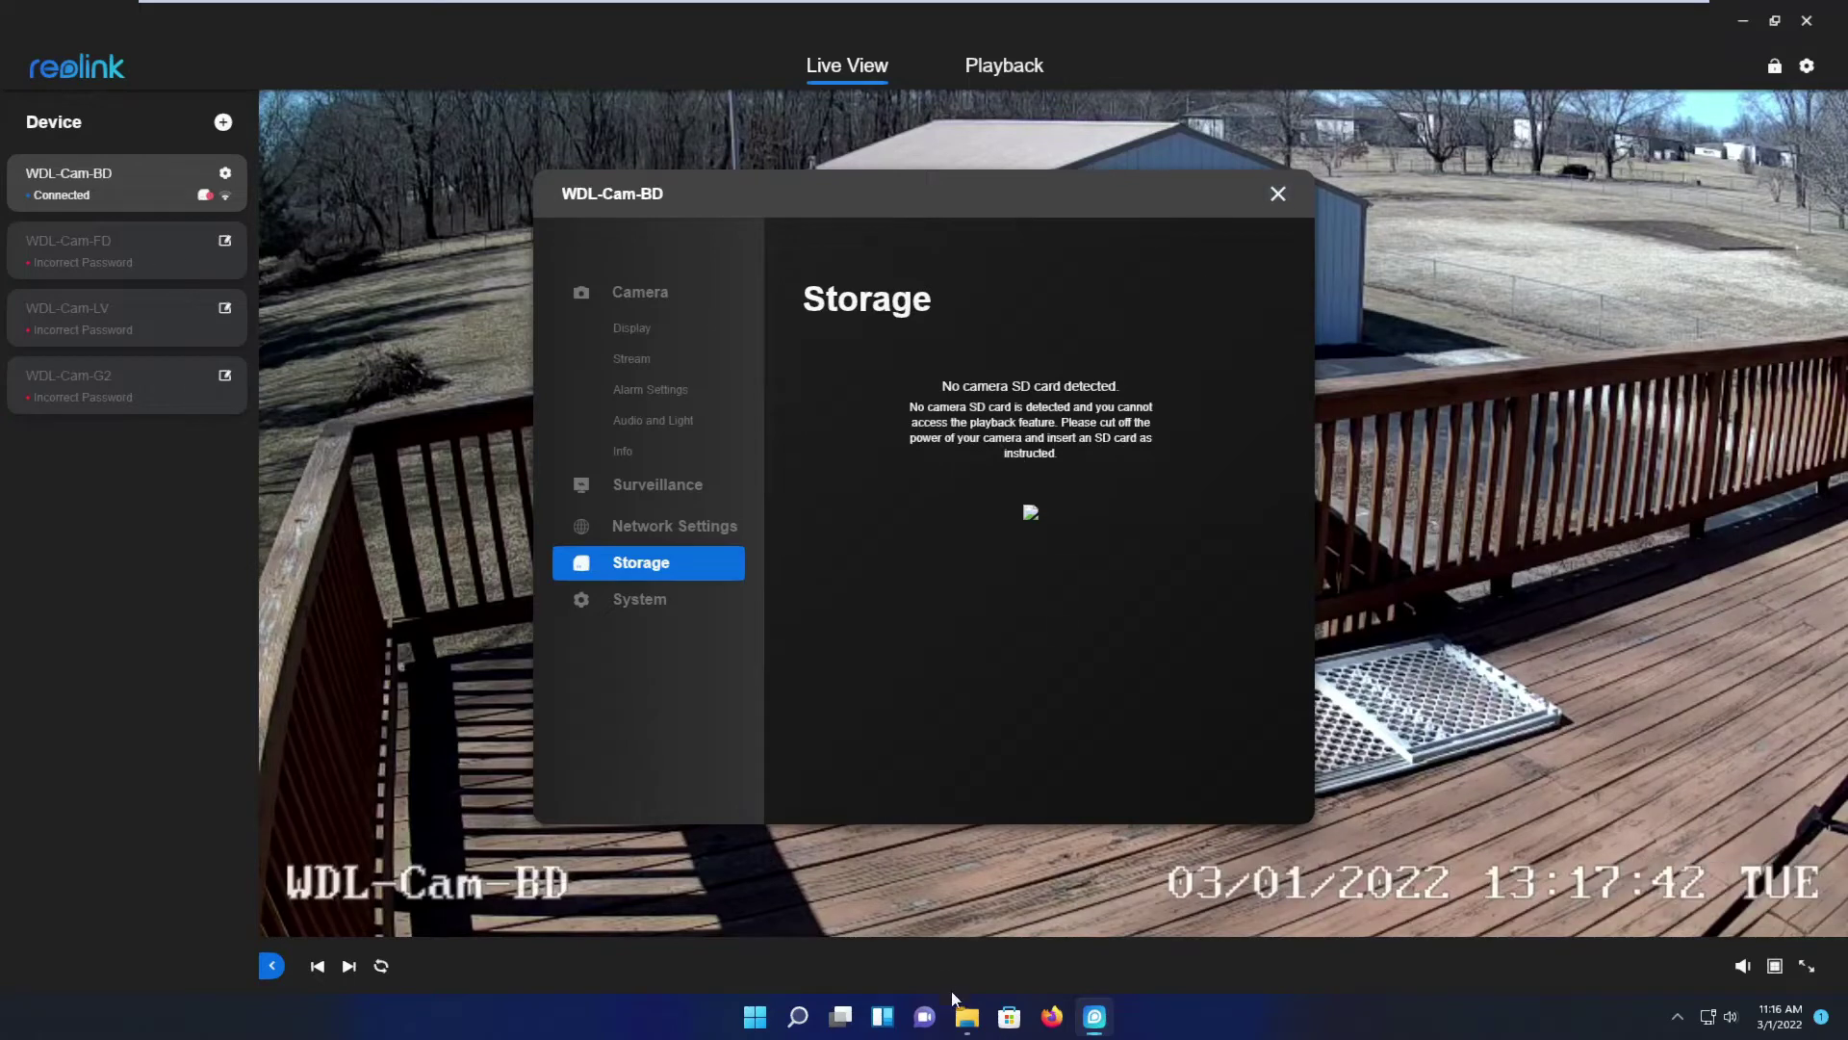
{"action": "left_click", "coordinate": [1277, 194]}
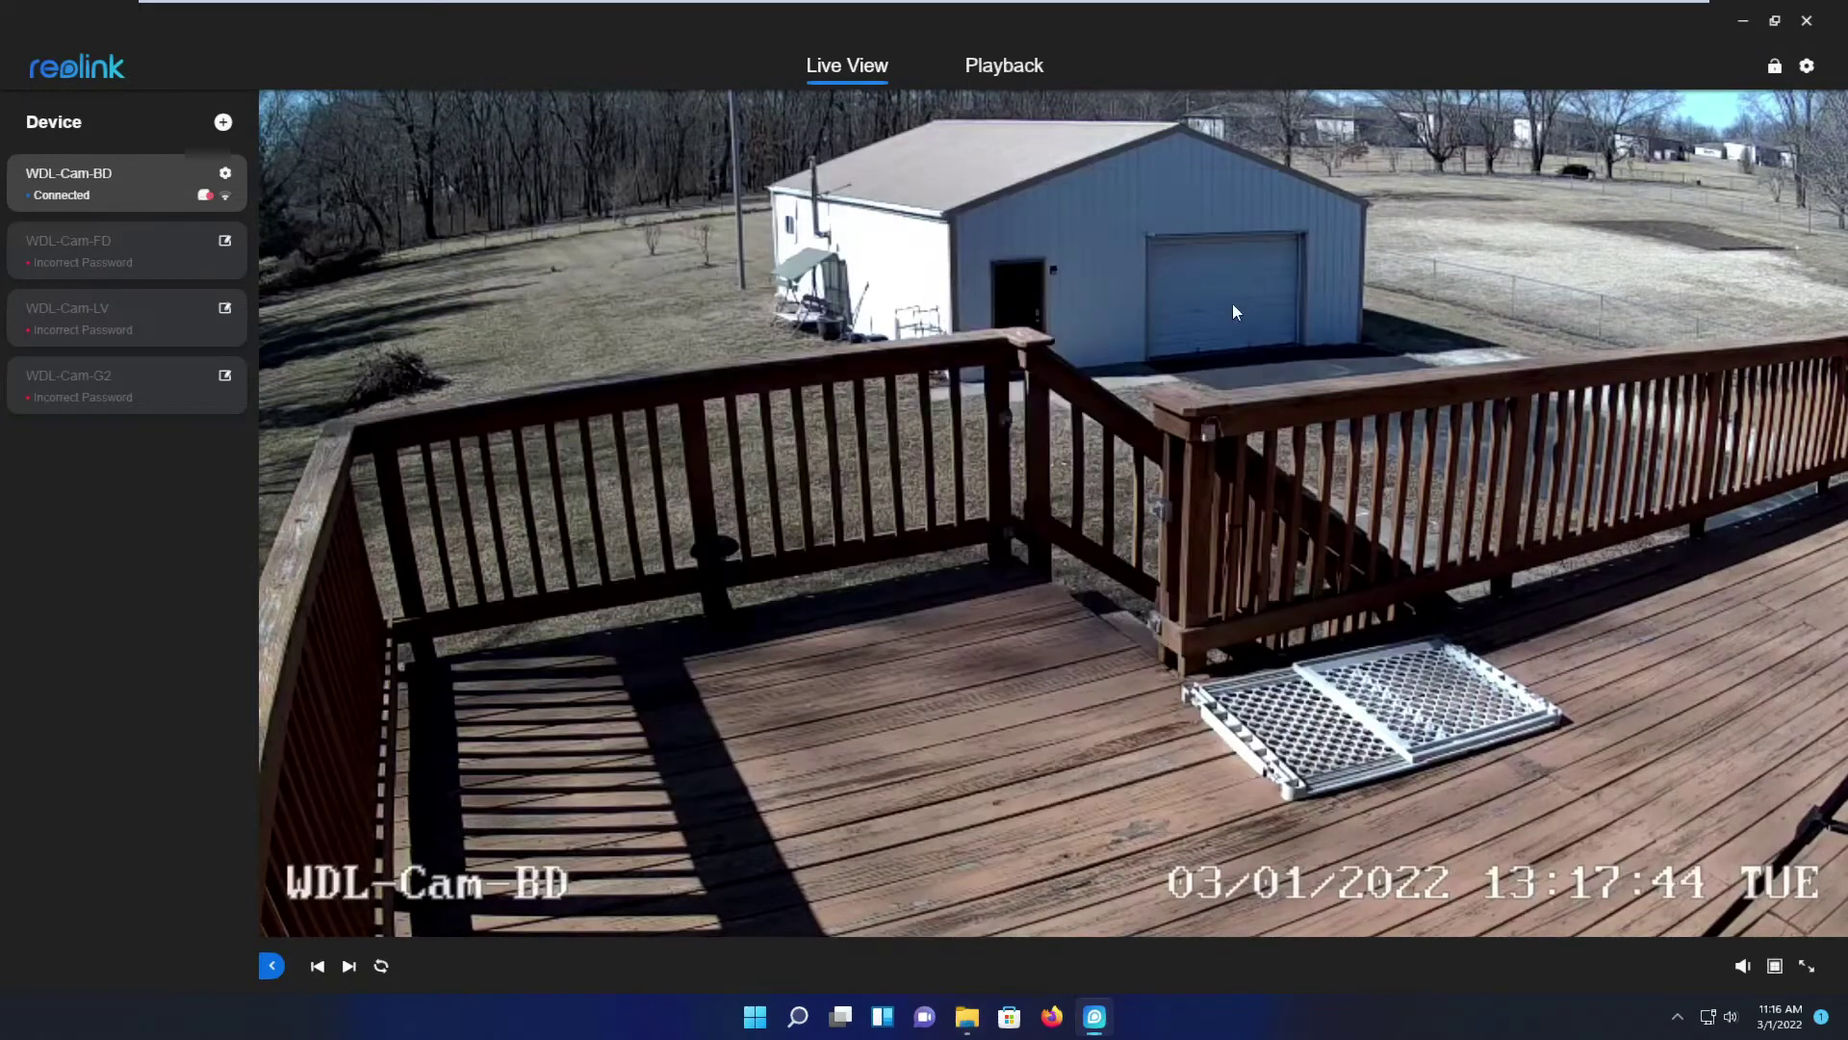
Bring up the 01 upload folder to watch for WDL-Cam-BD's new JPG and MP4
{"action": "left_click", "coordinate": [966, 1016]}
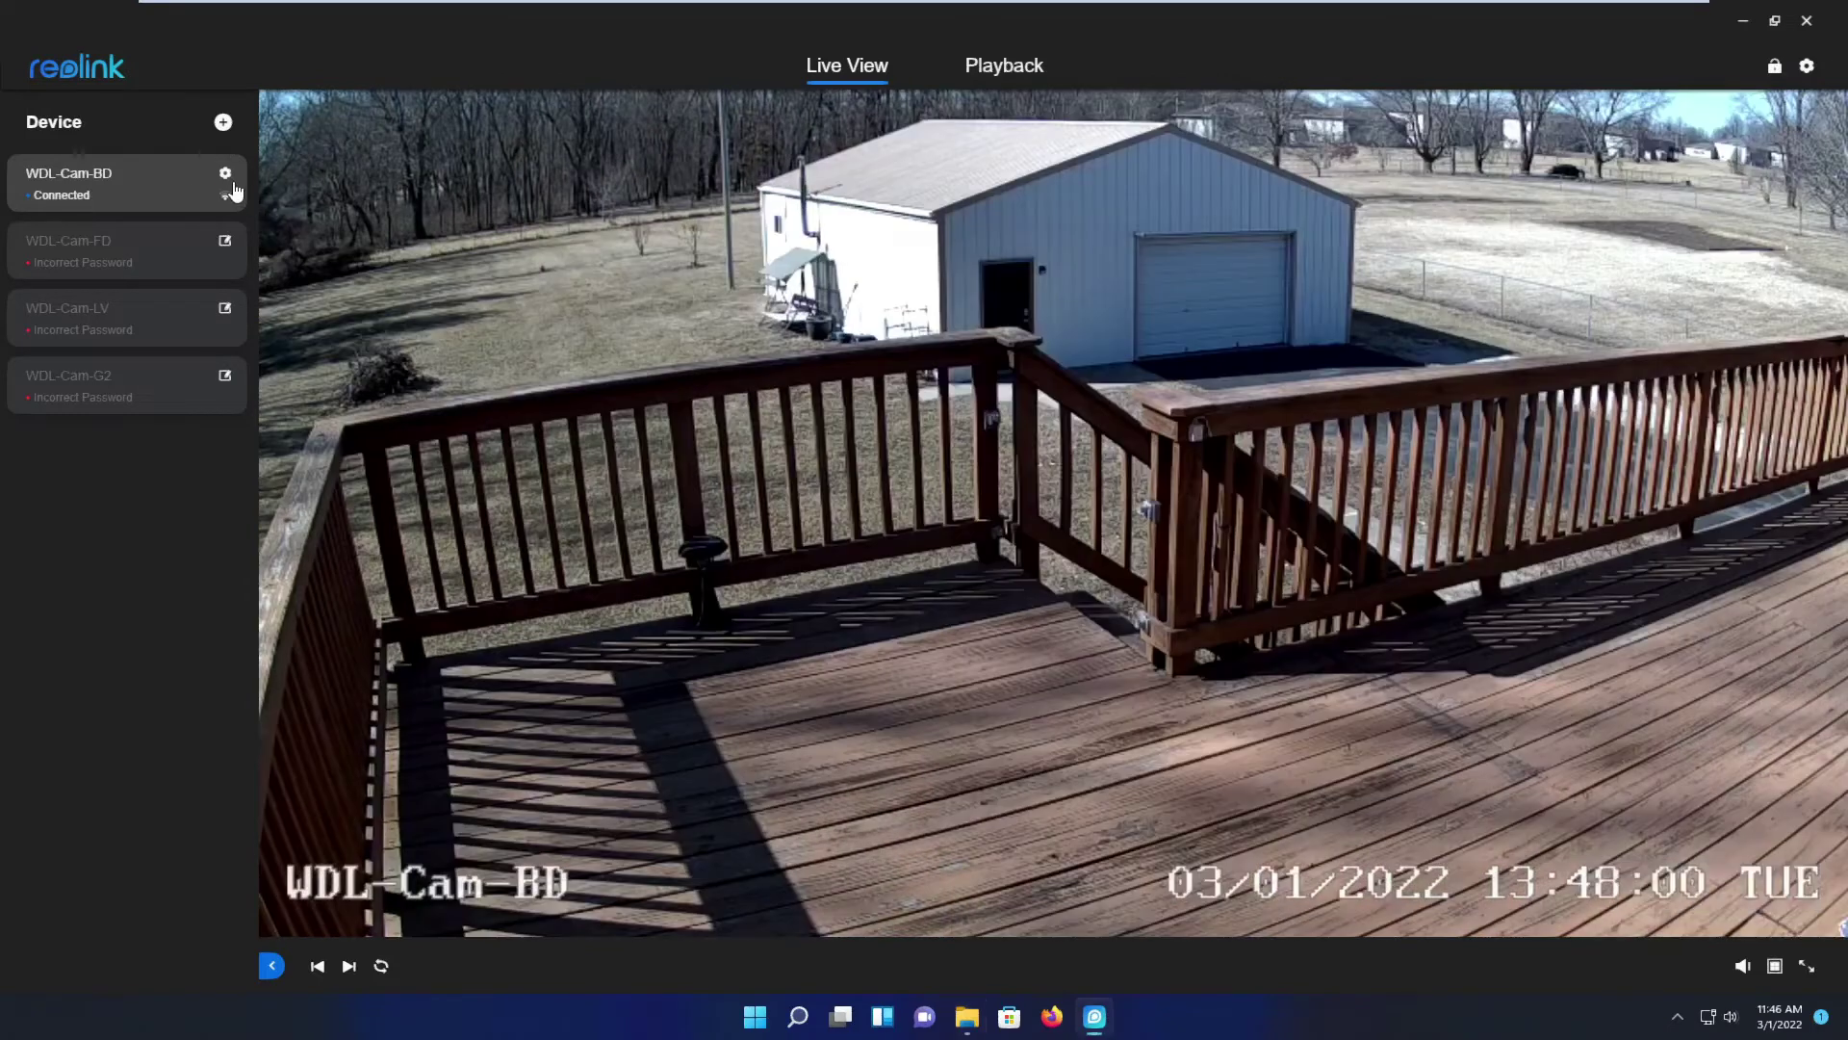
Format WDL-Cam-BD's SD card from its Storage settings, confirming the erase
{"action": "left_click", "coordinate": [229, 177]}
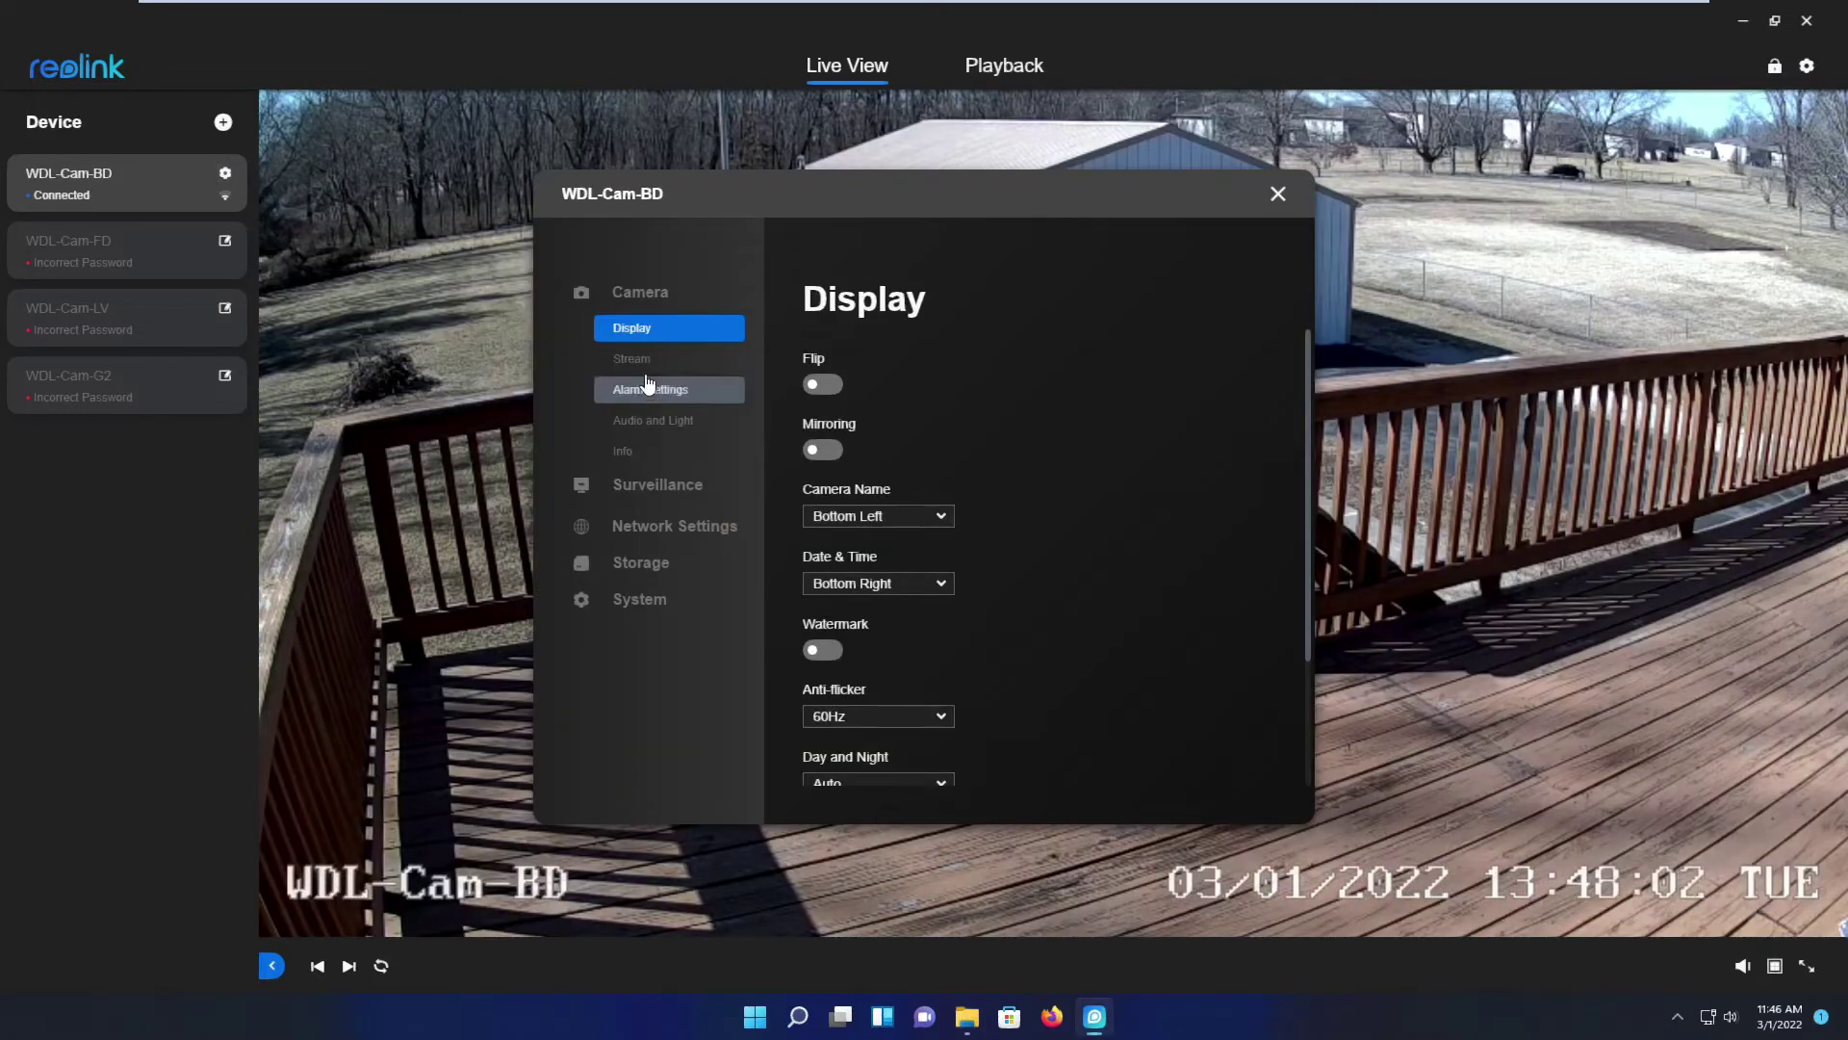
{"action": "left_click", "coordinate": [624, 567]}
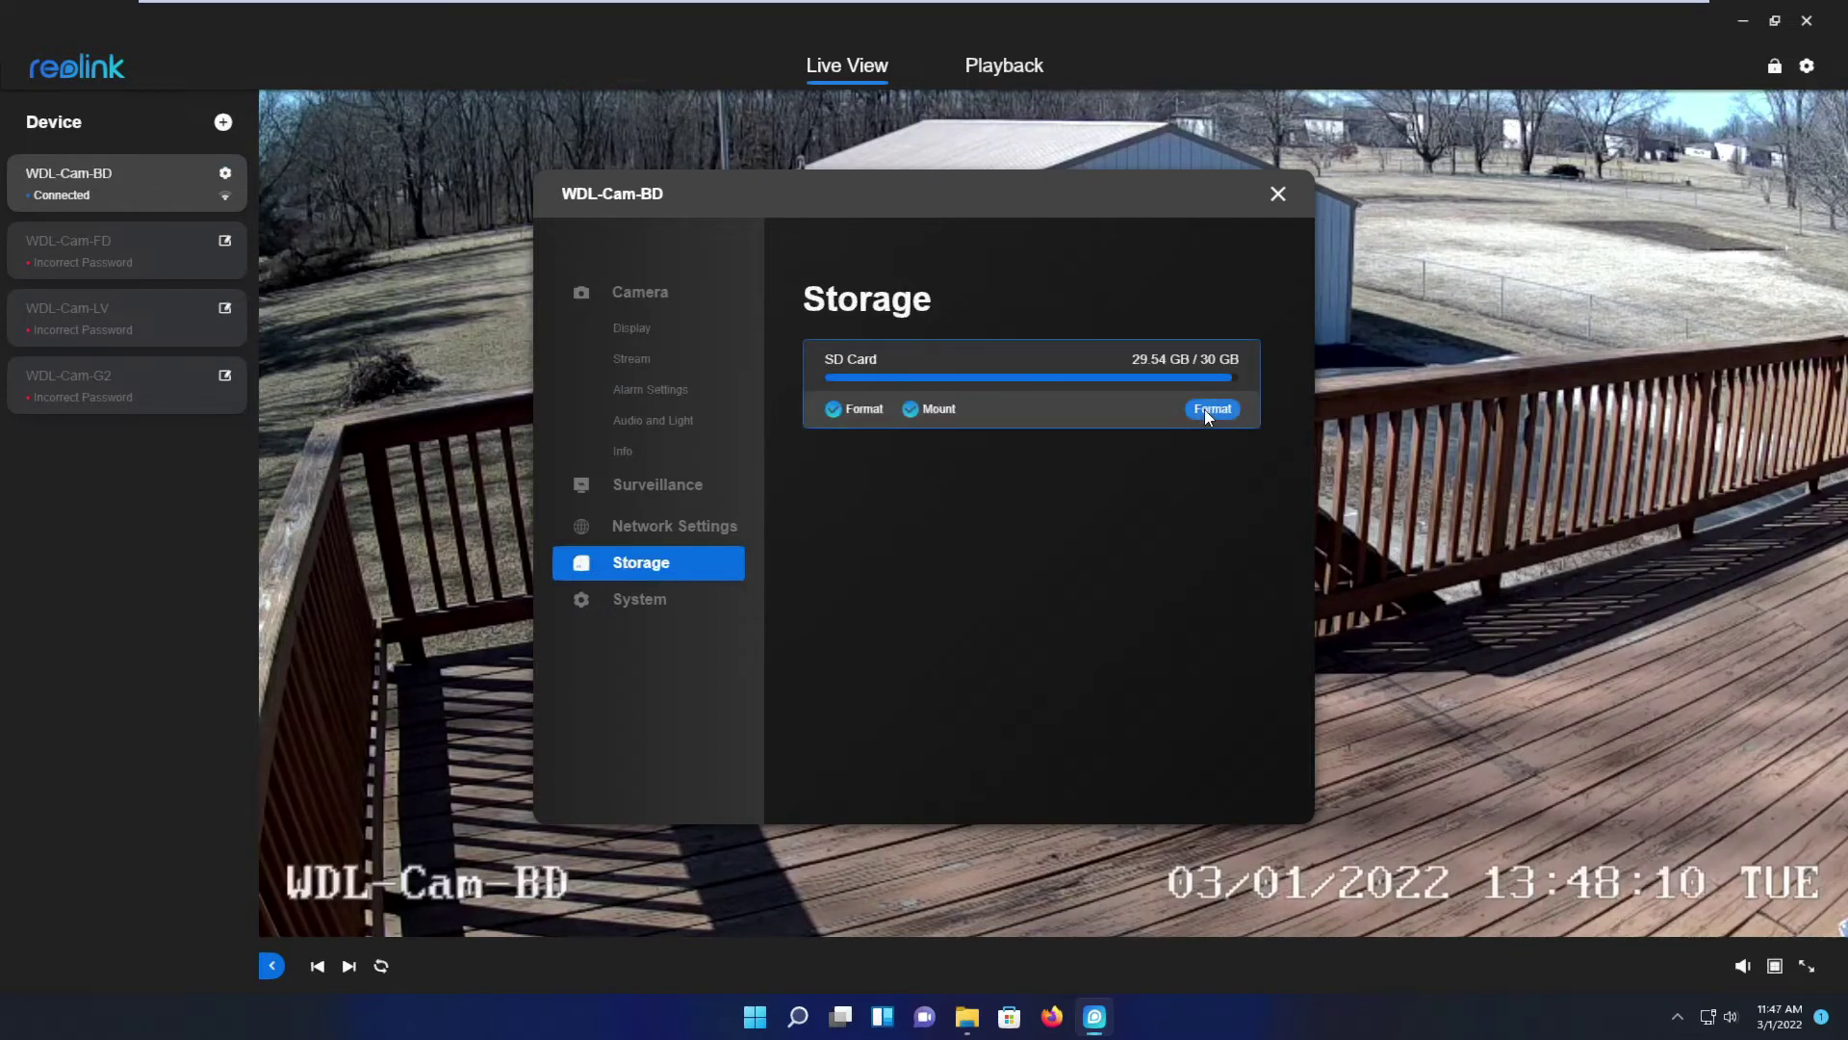
{"action": "left_click", "coordinate": [1205, 412]}
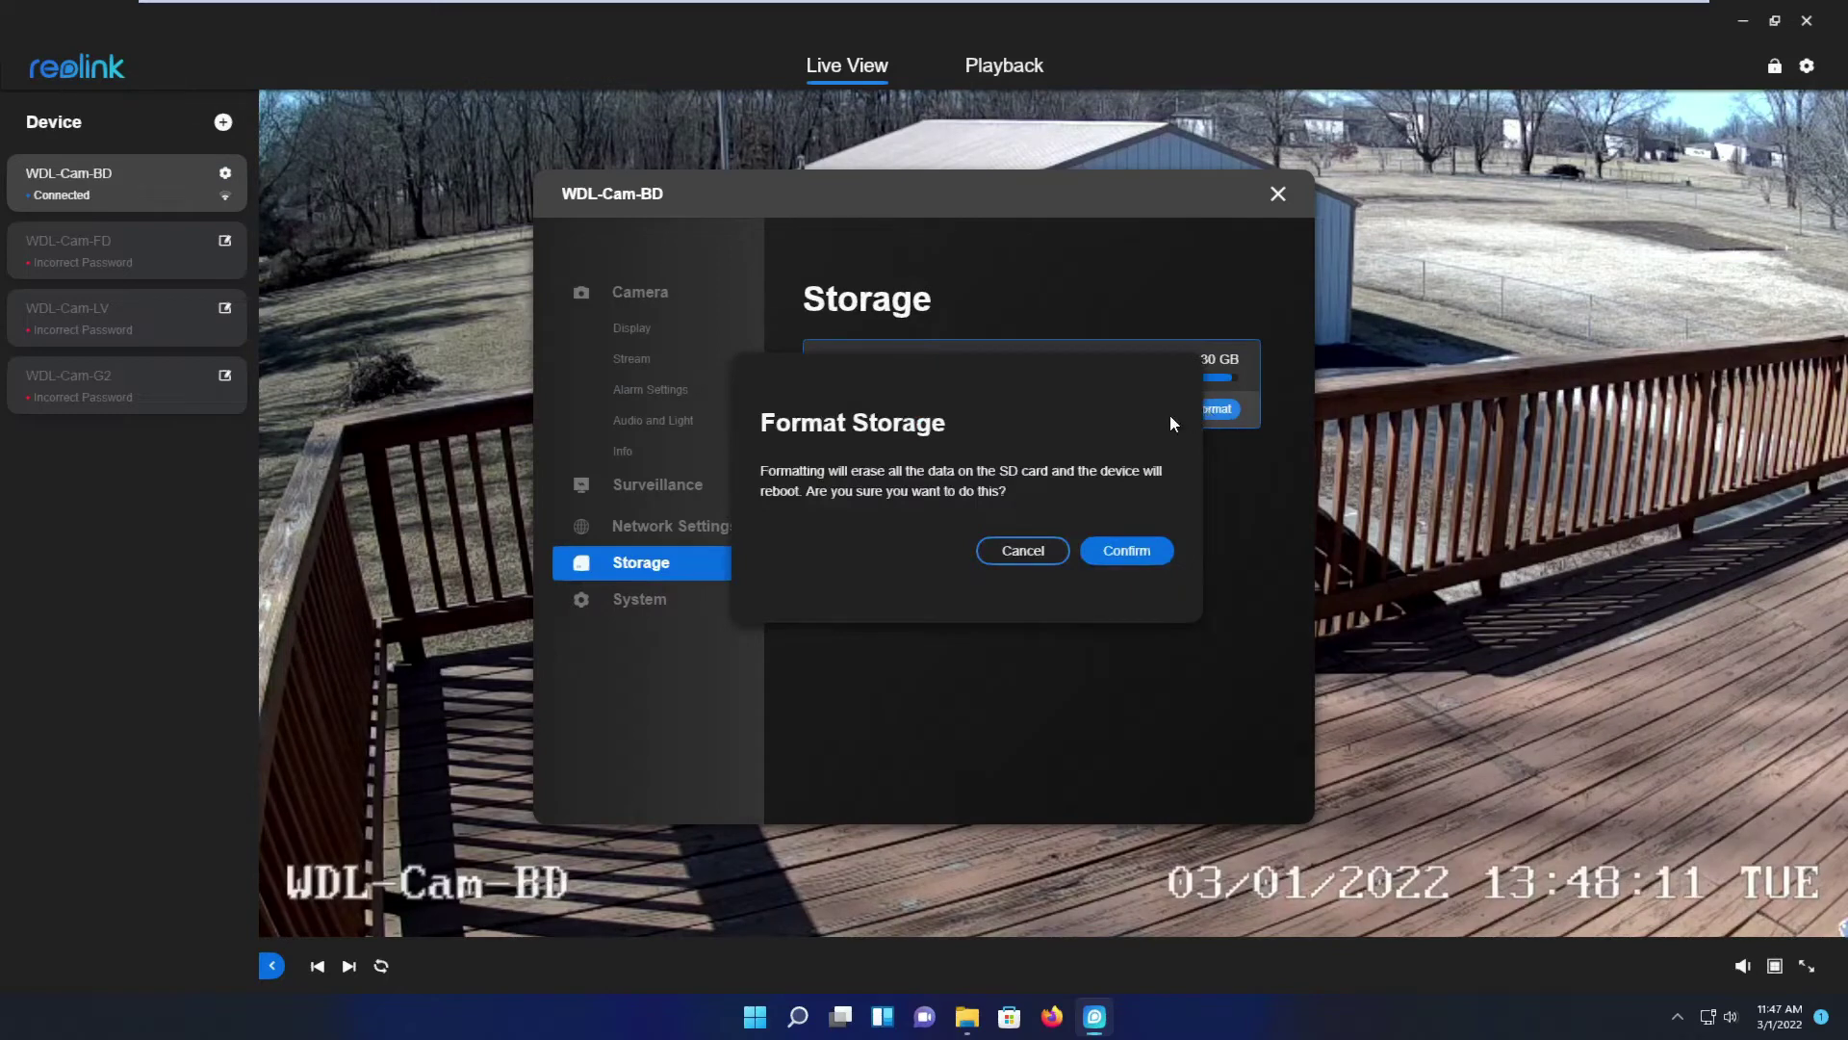
{"action": "left_click", "coordinate": [1126, 552]}
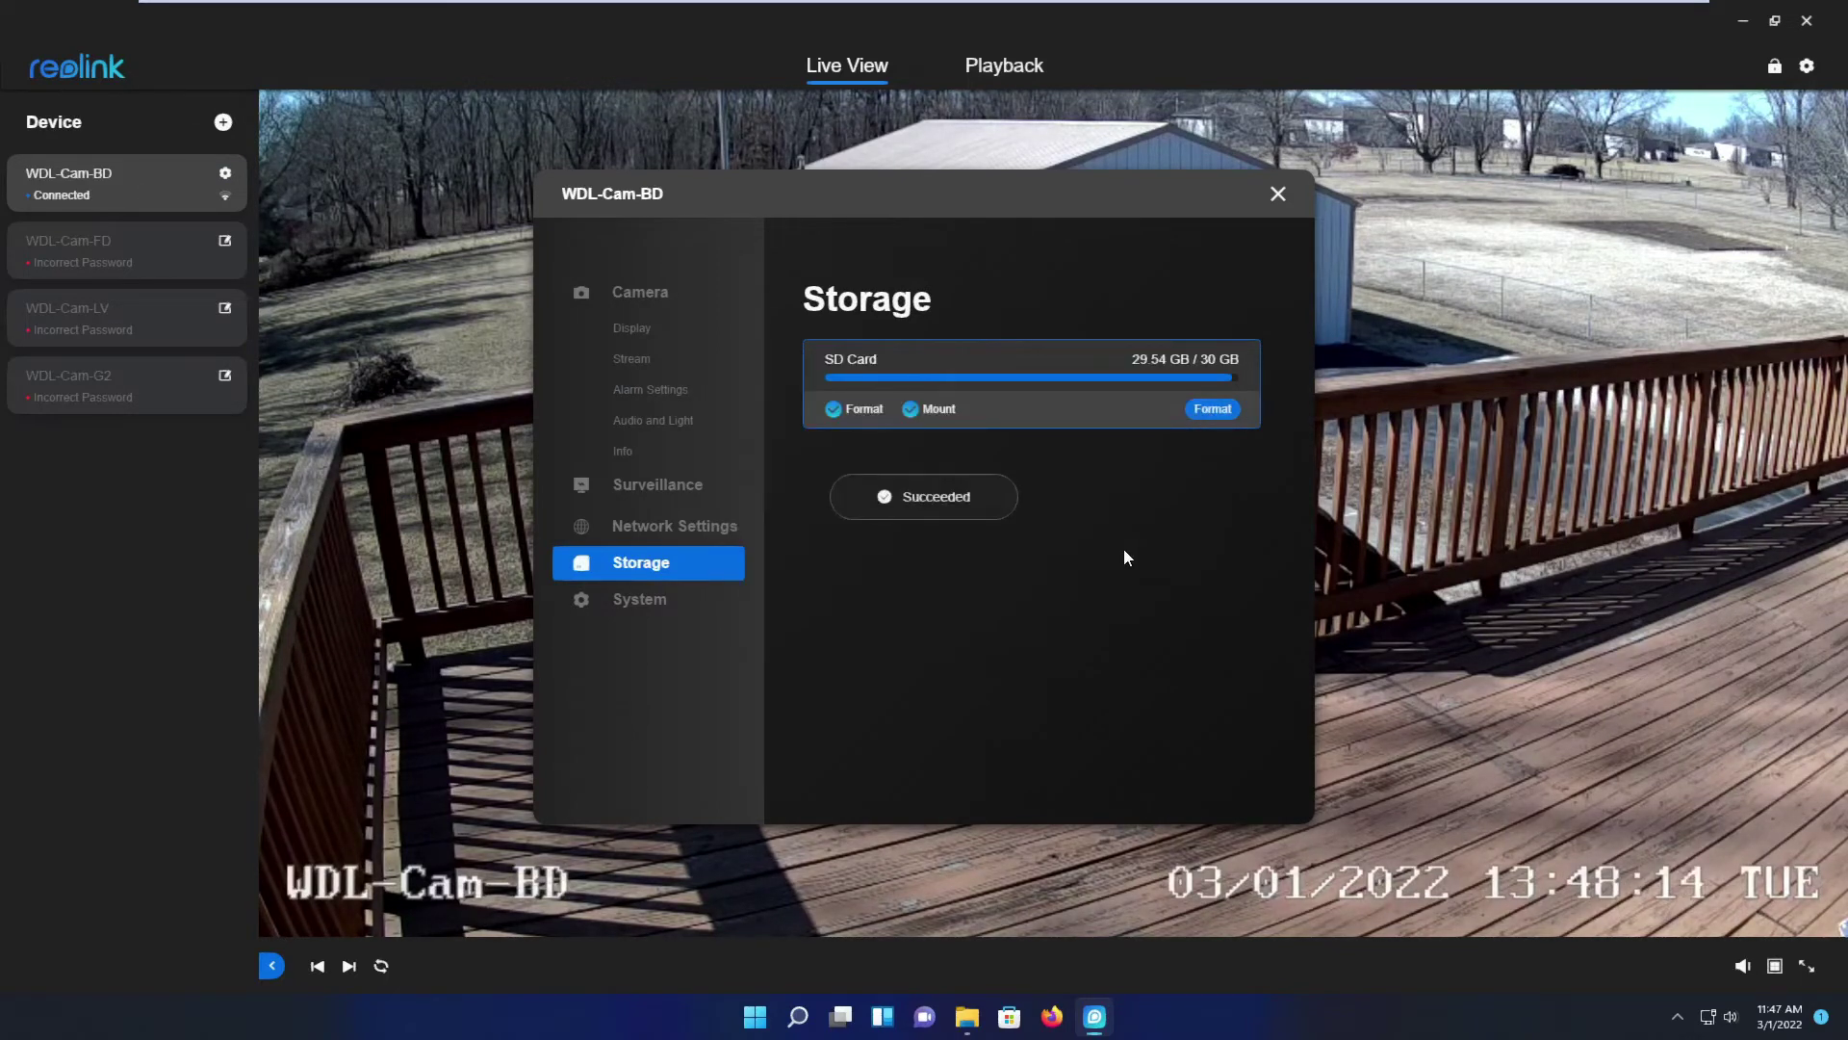
{"action": "key", "text": "alt+Tab"}
Save the vlc-3.0.16-win64.exe installer from videolan.org, then close Firefox
{"action": "left_click", "coordinate": [837, 440]}
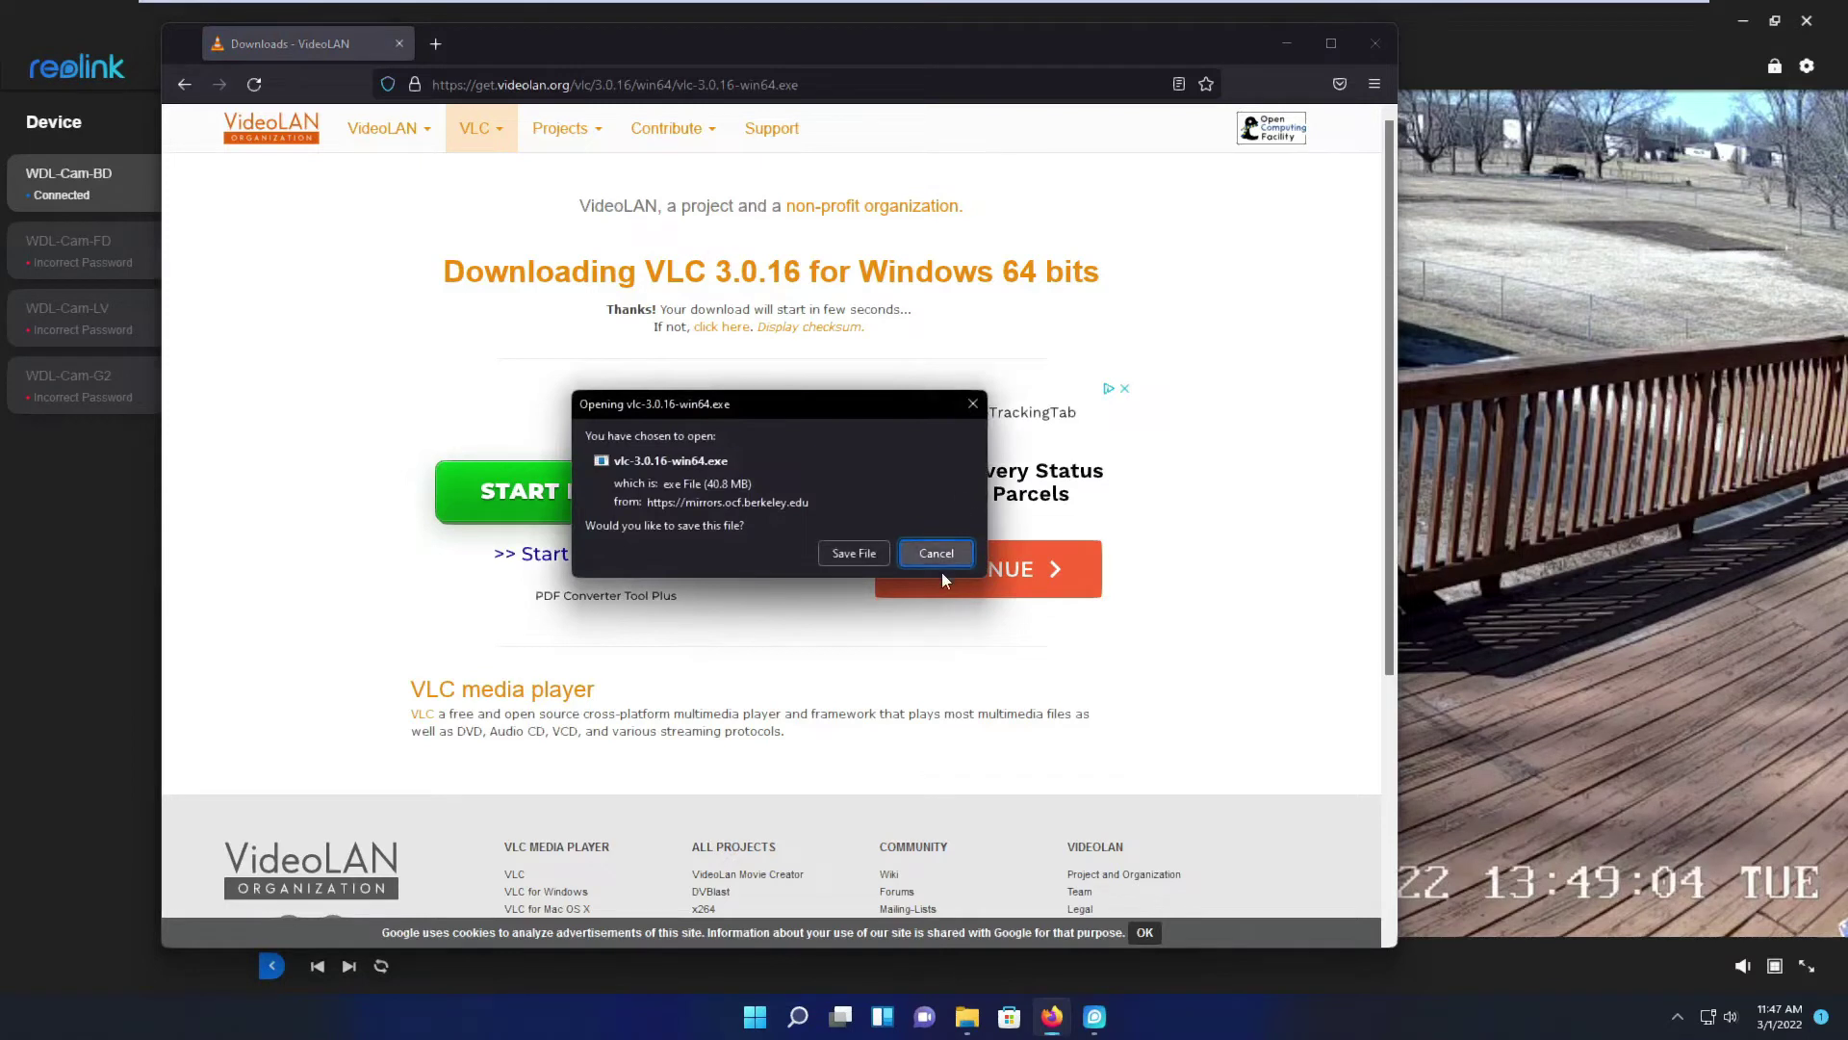
{"action": "left_click", "coordinate": [854, 552]}
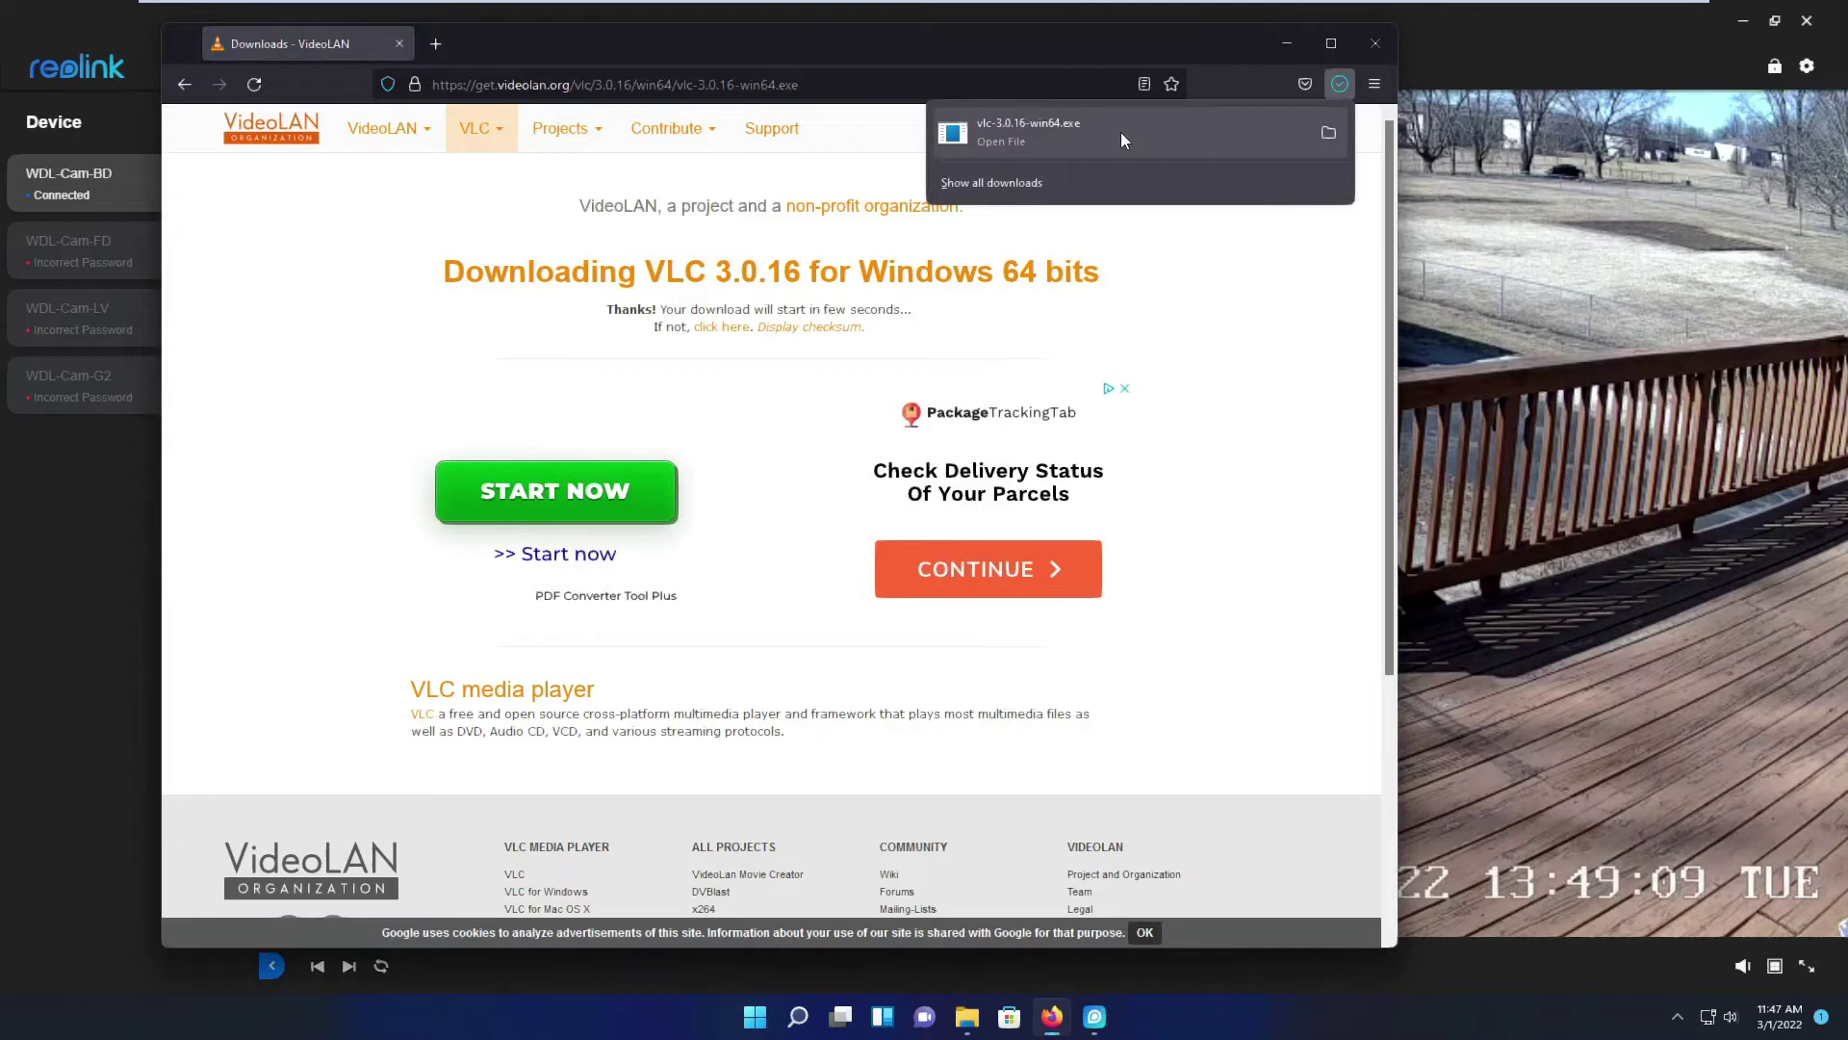
{"action": "left_click", "coordinate": [997, 135]}
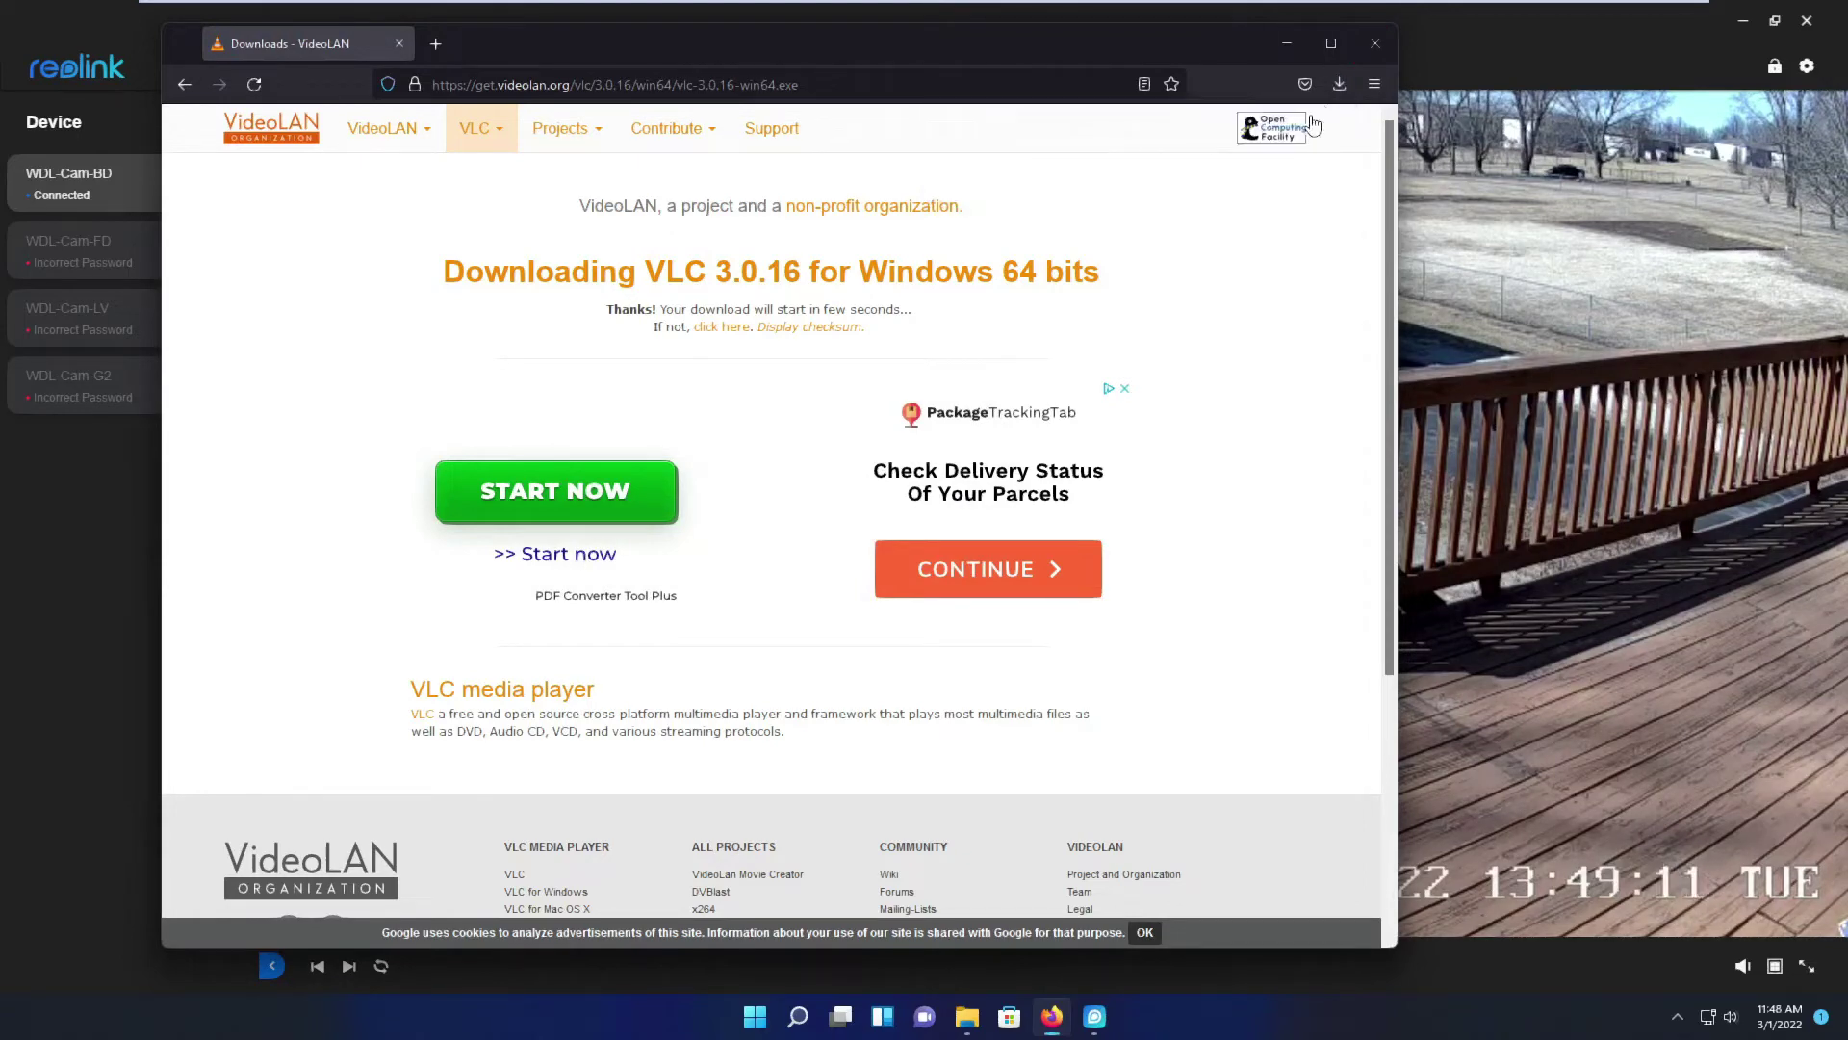
{"action": "left_click", "coordinate": [1377, 42]}
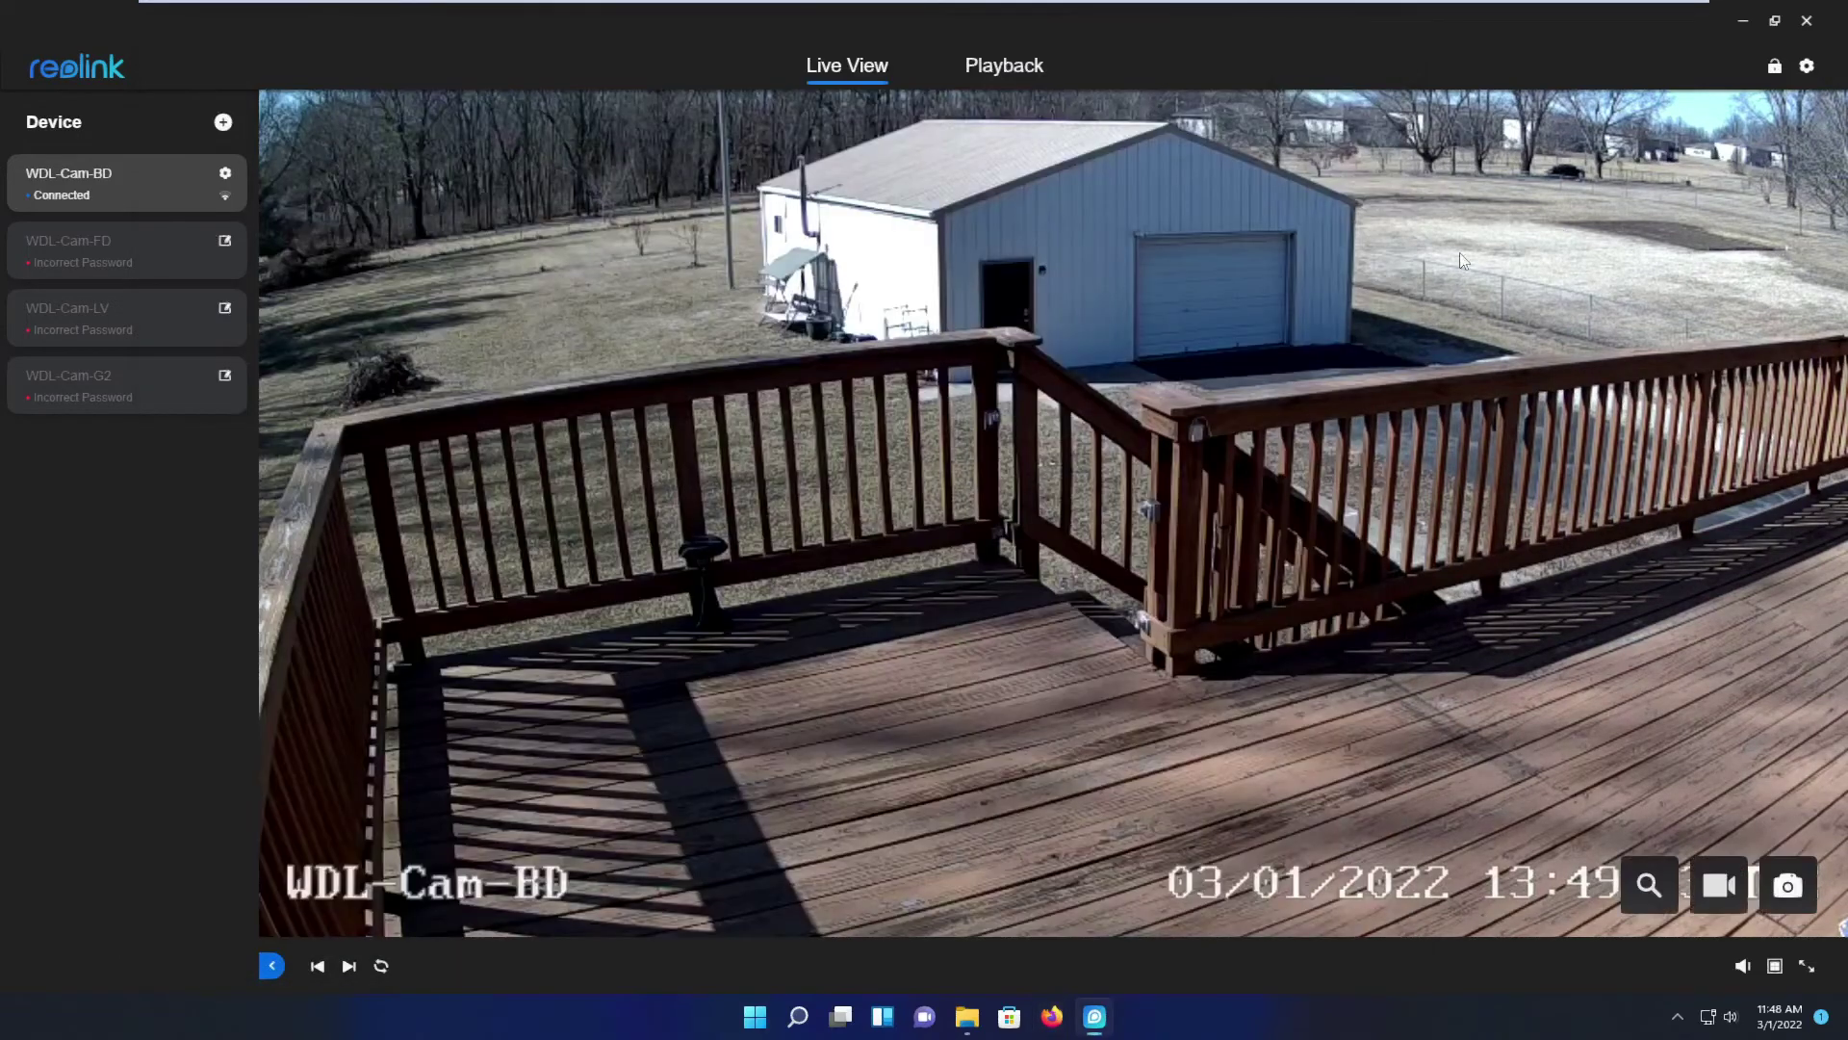
Set VLC media player as the default app for .mp4 files in the file's Properties
{"action": "left_click", "coordinate": [1738, 22]}
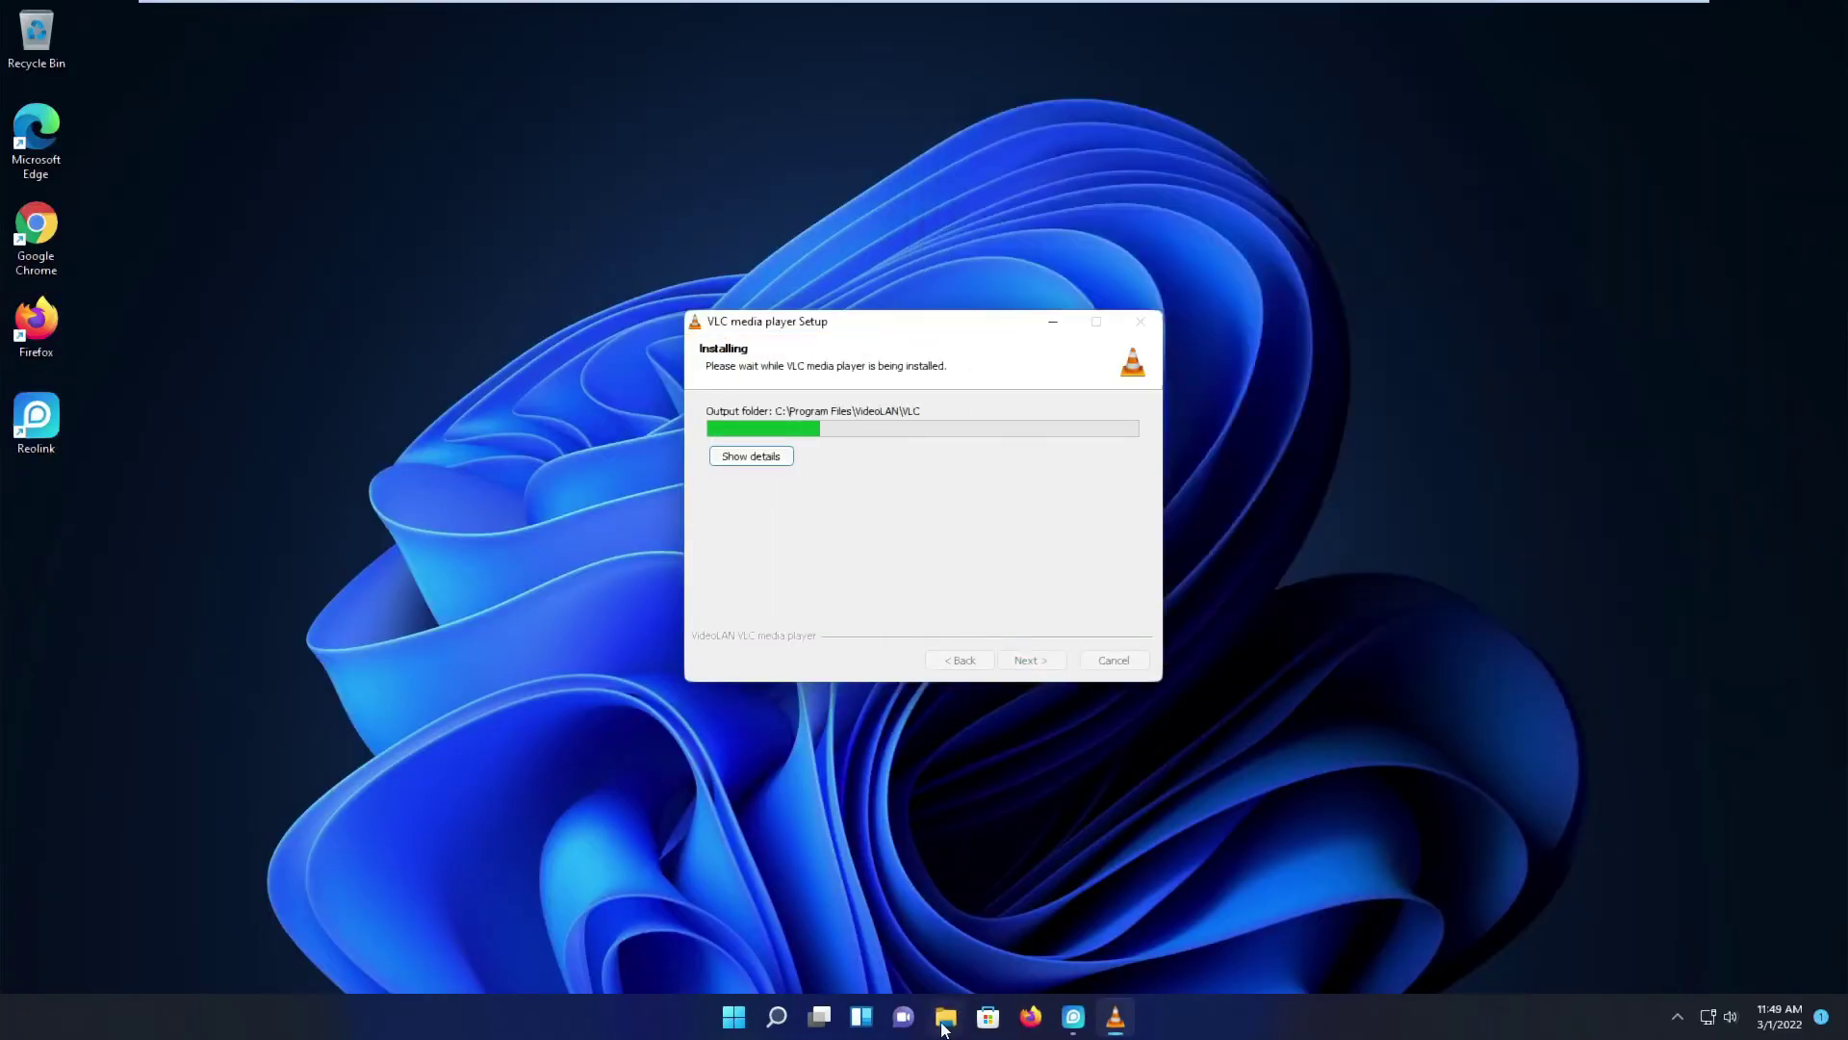
{"action": "left_click", "coordinate": [1675, 462]}
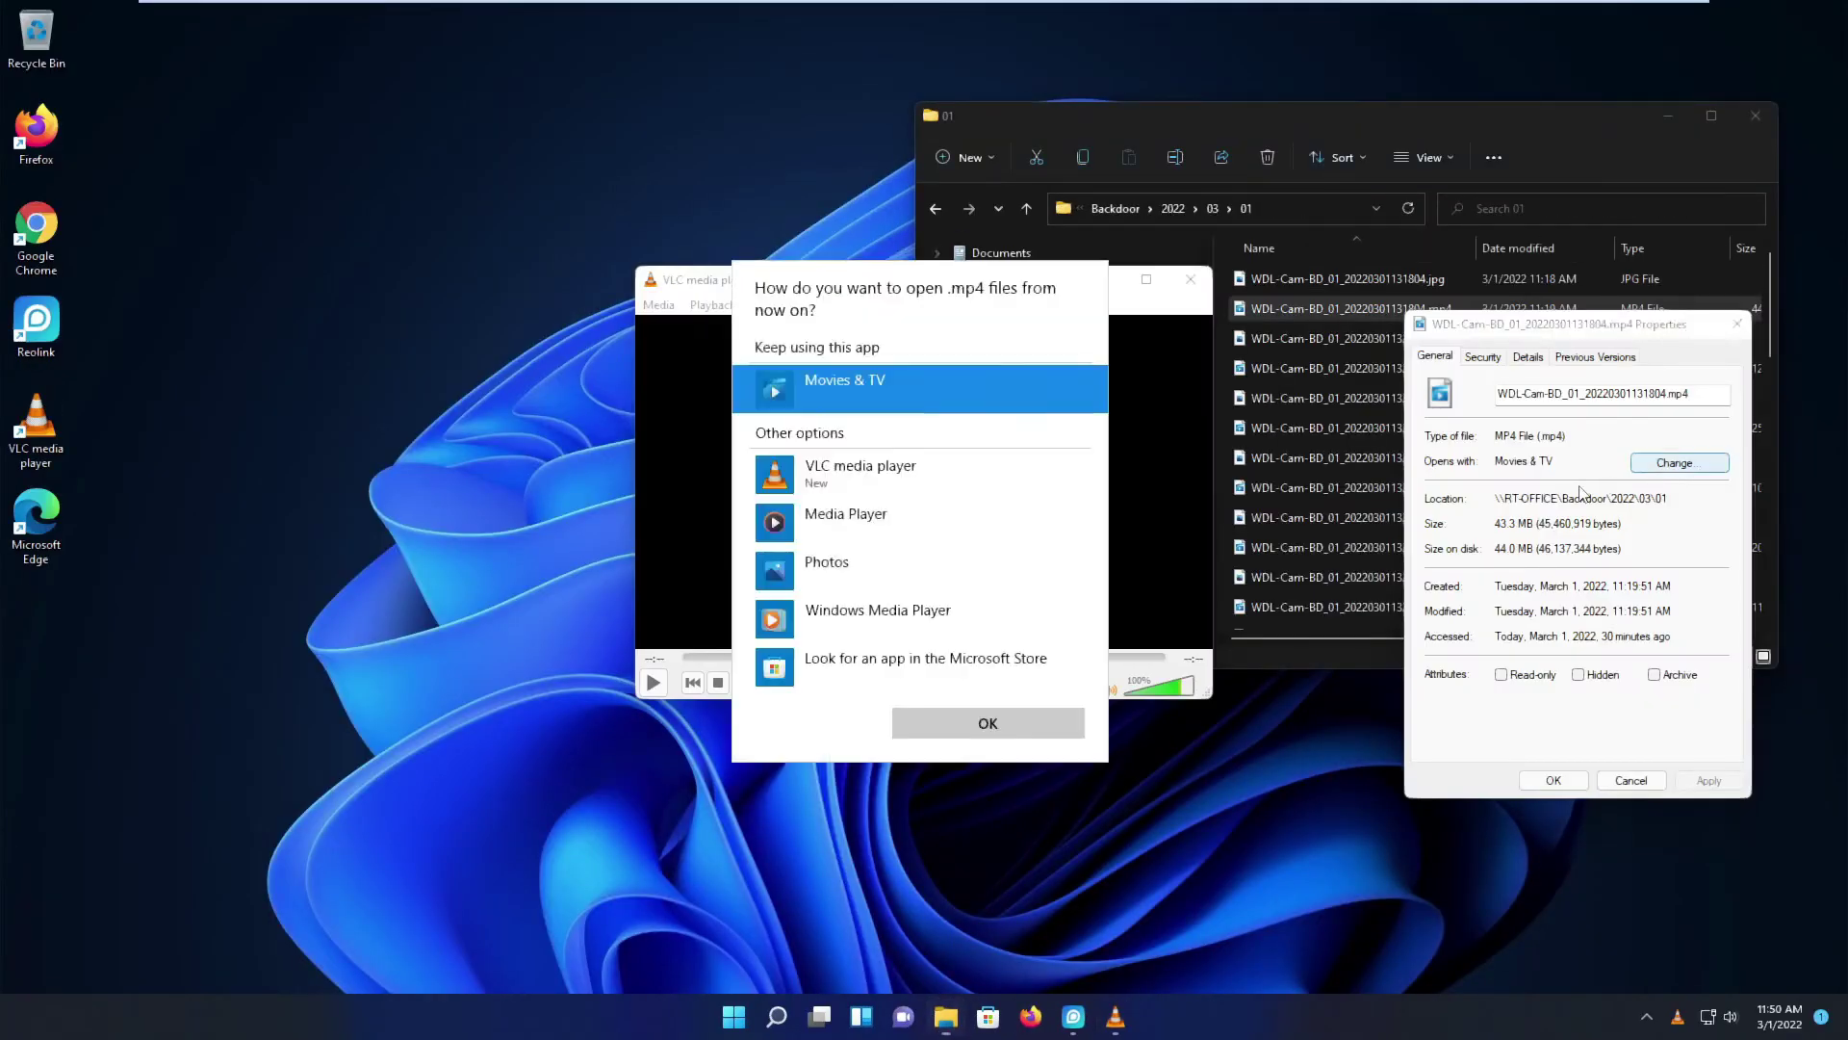
{"action": "left_click", "coordinate": [909, 476]}
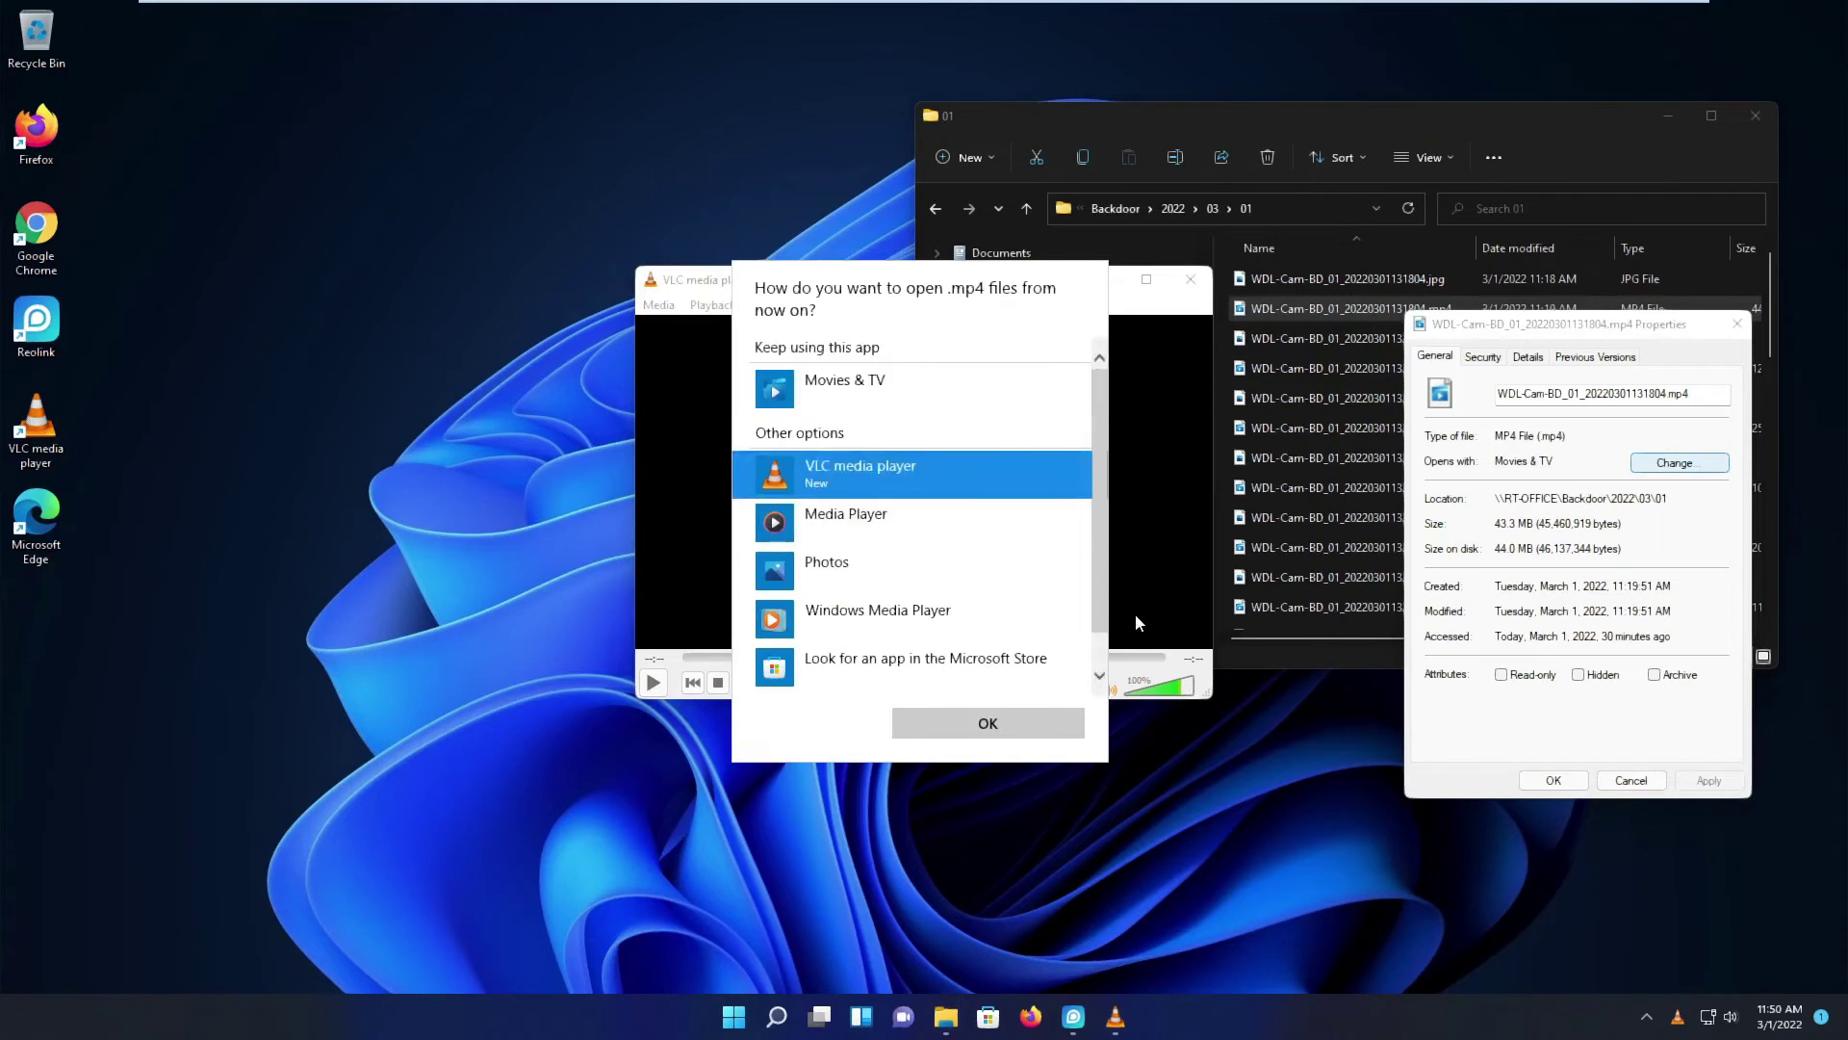
{"action": "left_click", "coordinate": [989, 735]}
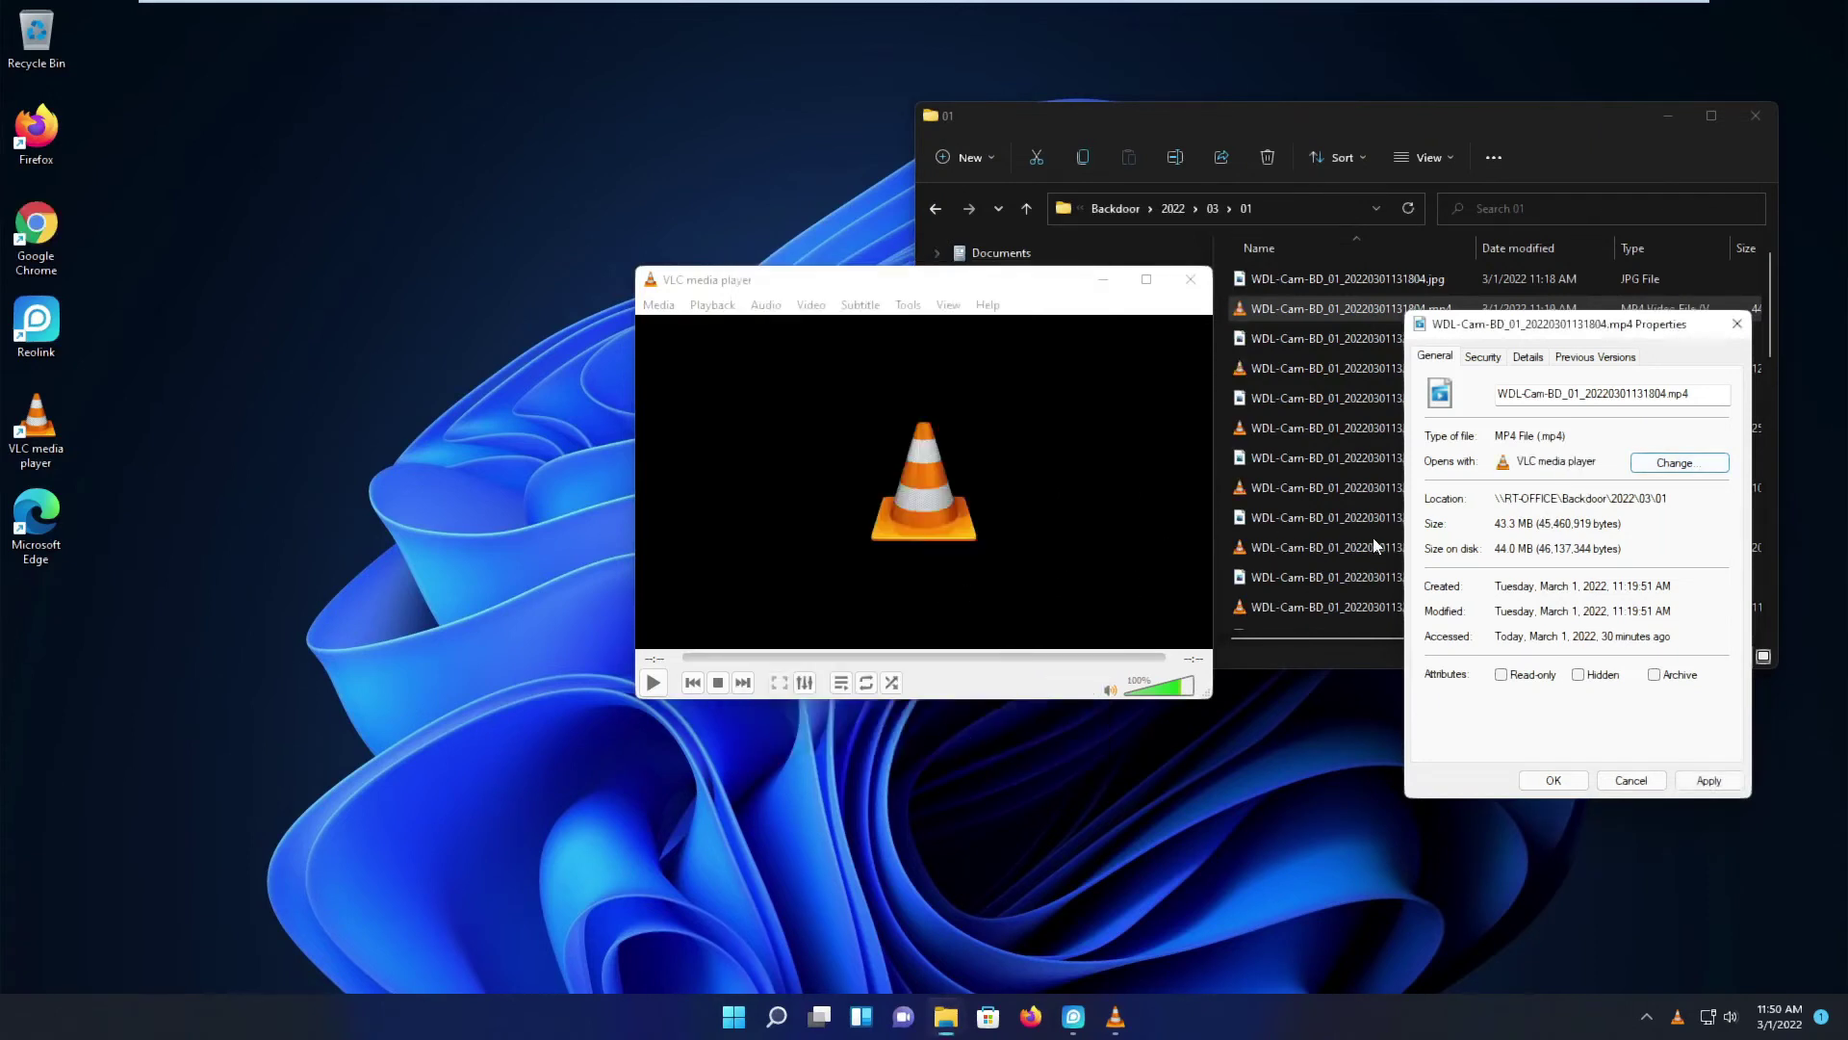
{"action": "left_click", "coordinate": [1708, 780]}
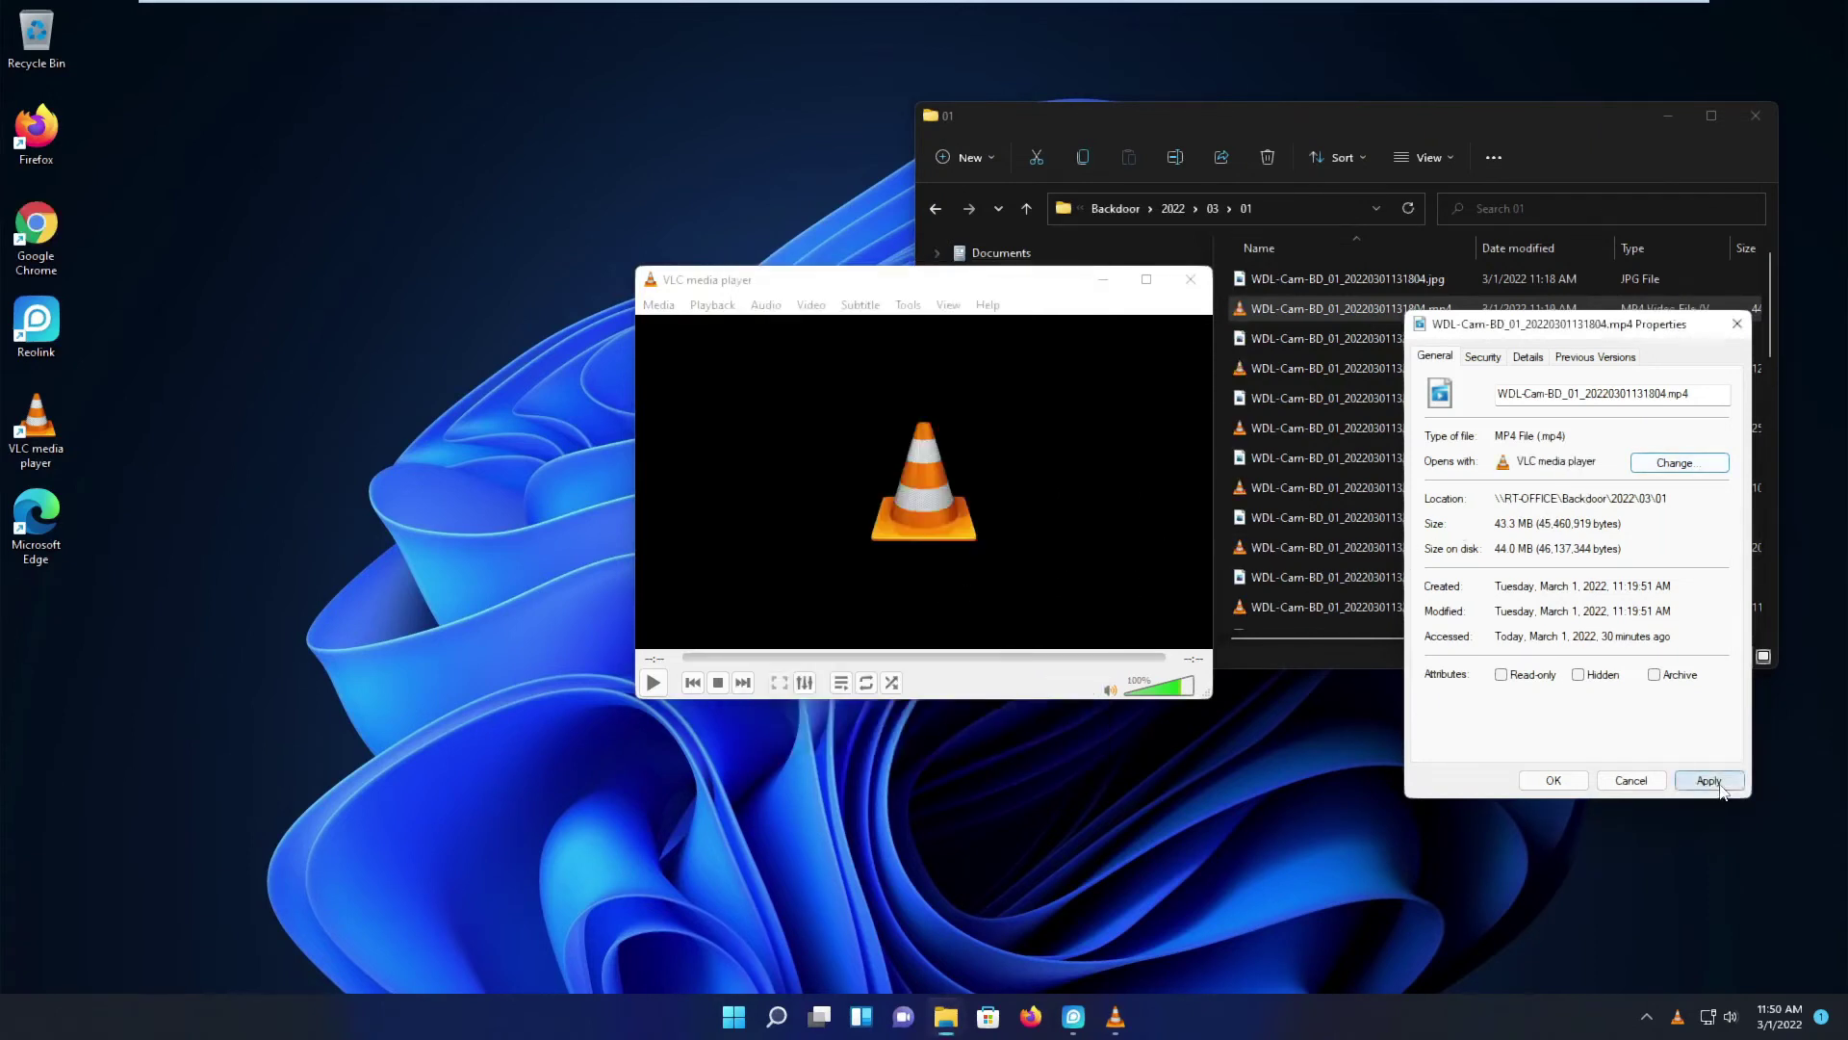
{"action": "left_click", "coordinate": [1549, 780]}
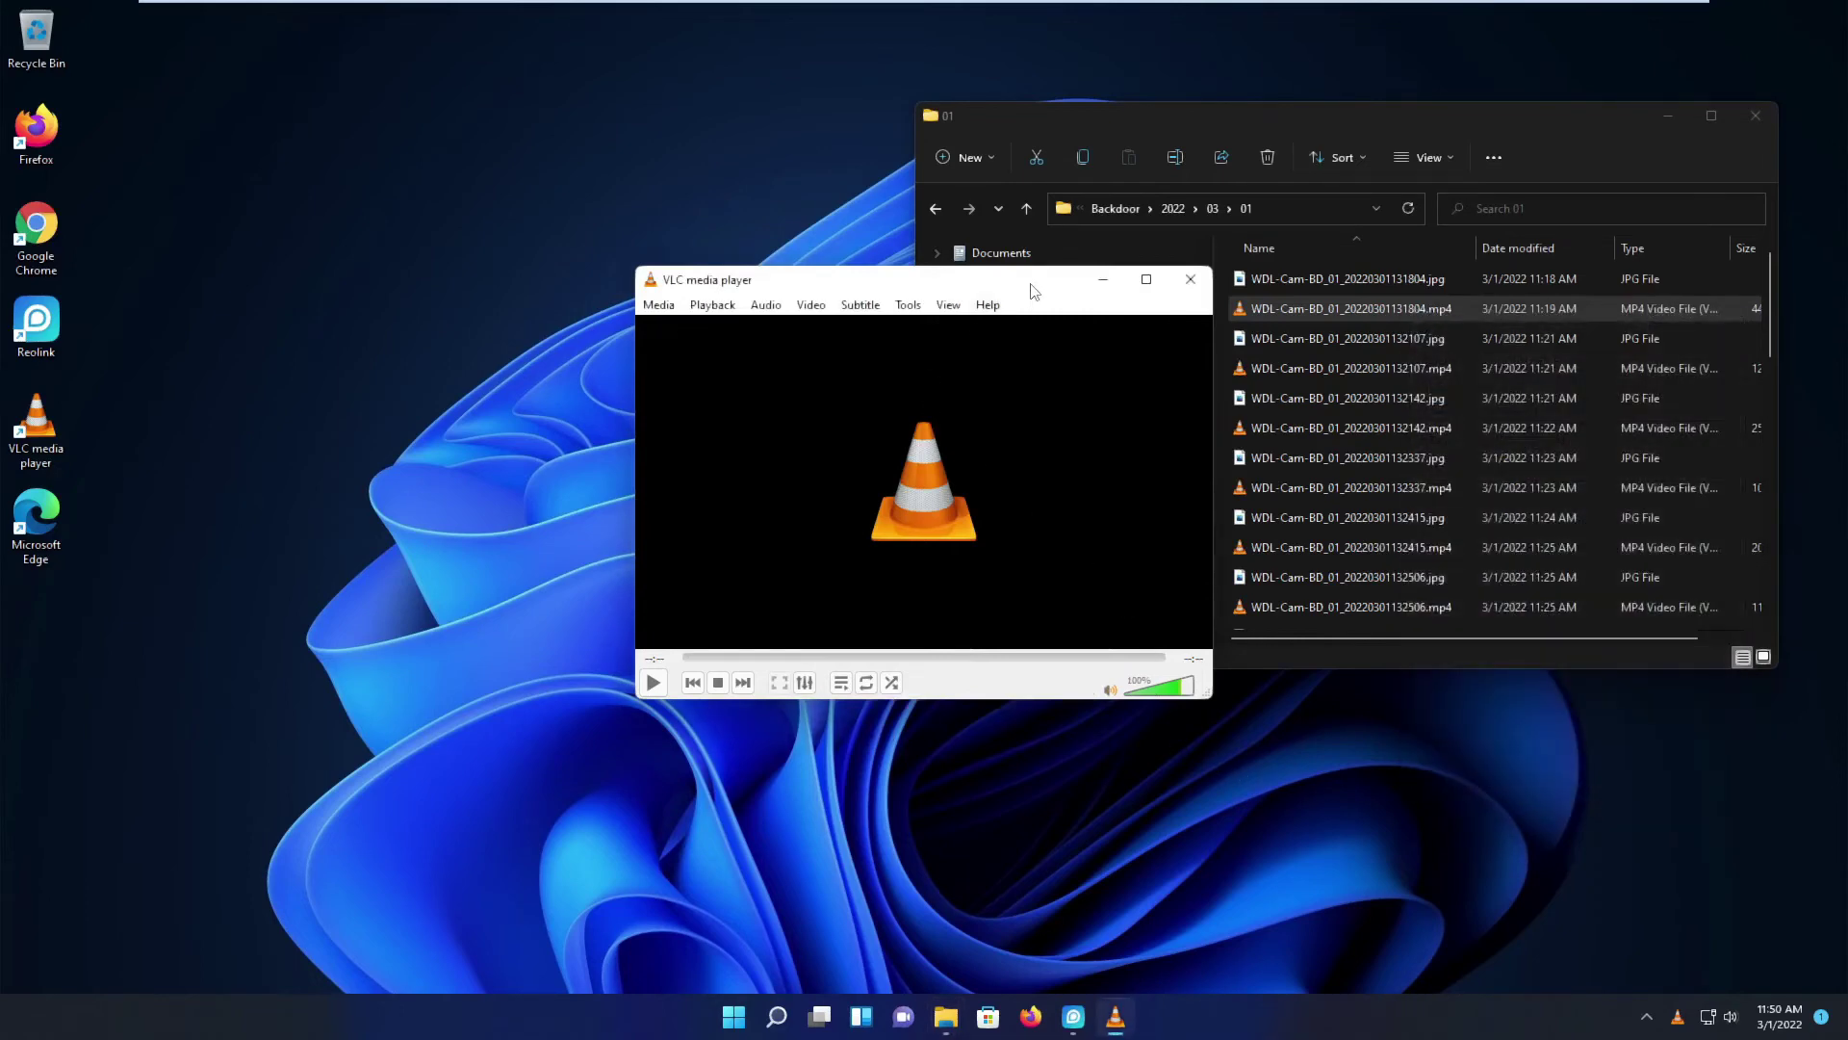
Play WDL-Cam-BD_01_20220301131804.mp4 in VLC and move the player window to the upper left
{"action": "left_click_drag", "start_coordinate": [1033, 291], "coordinate": [673, 299]}
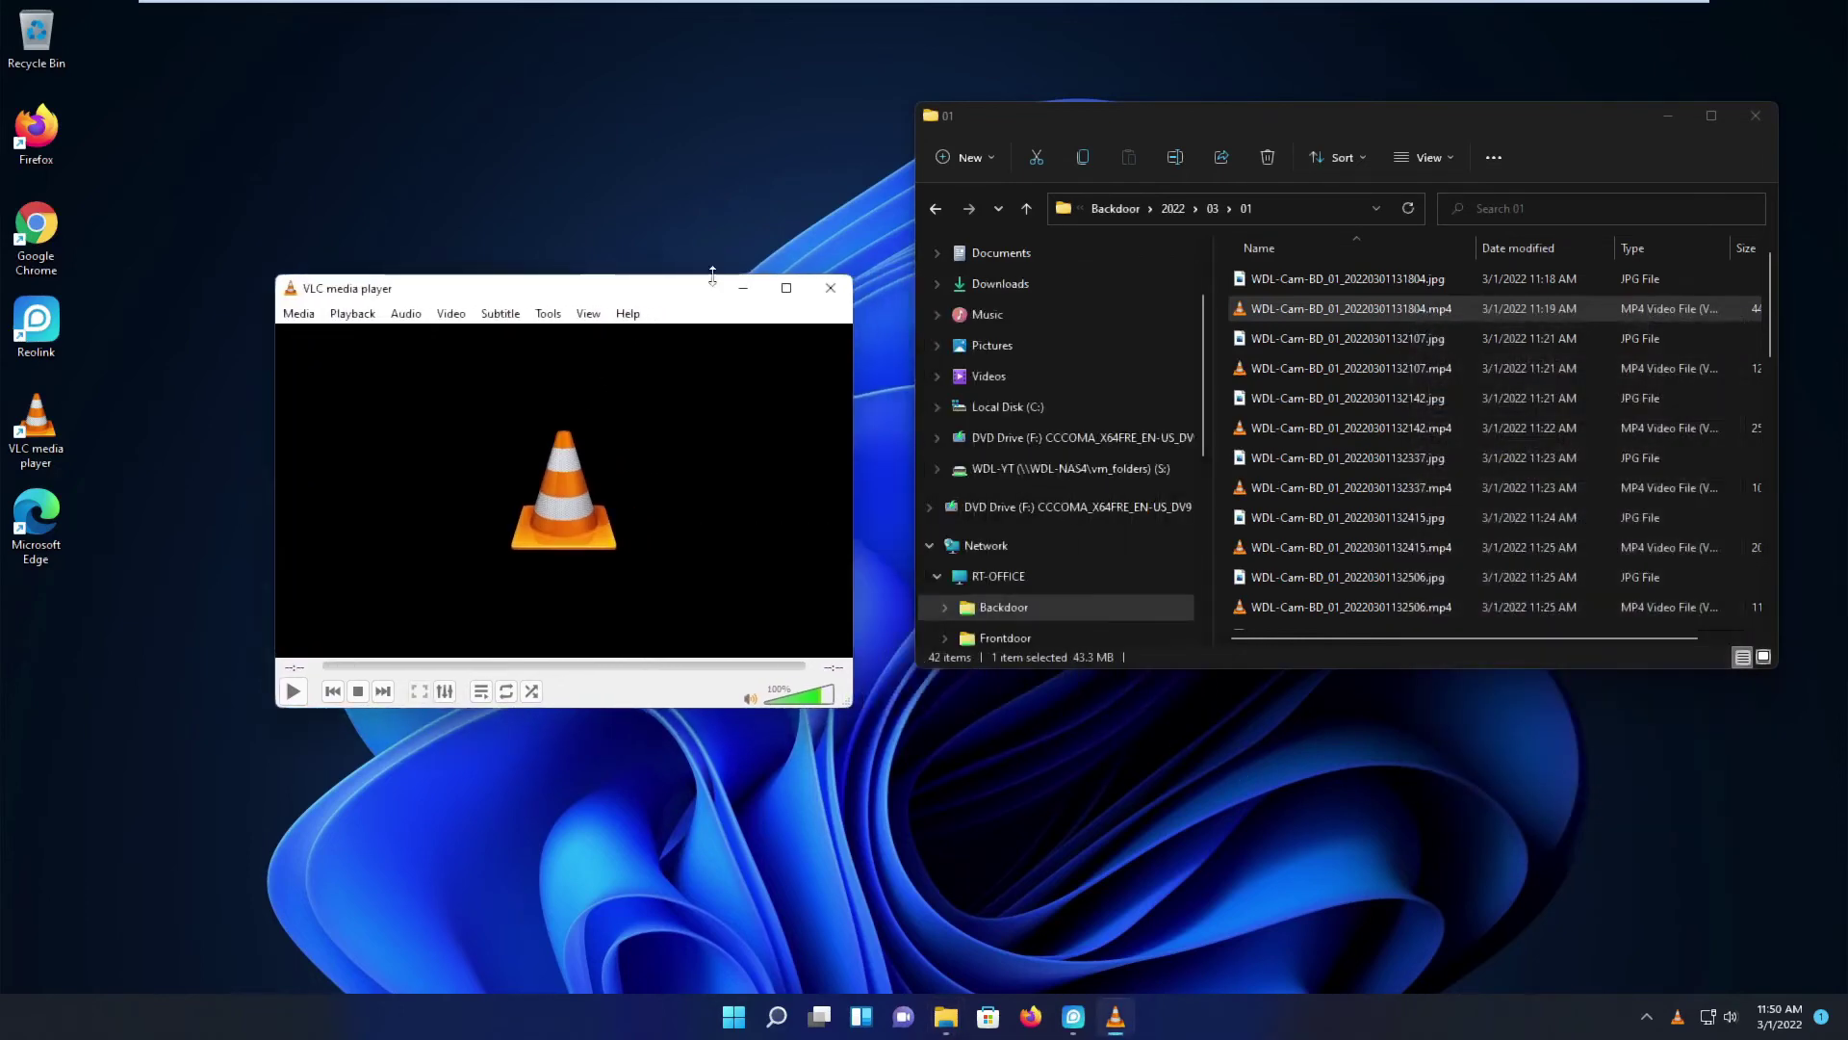
{"action": "left_click", "coordinate": [1274, 312]}
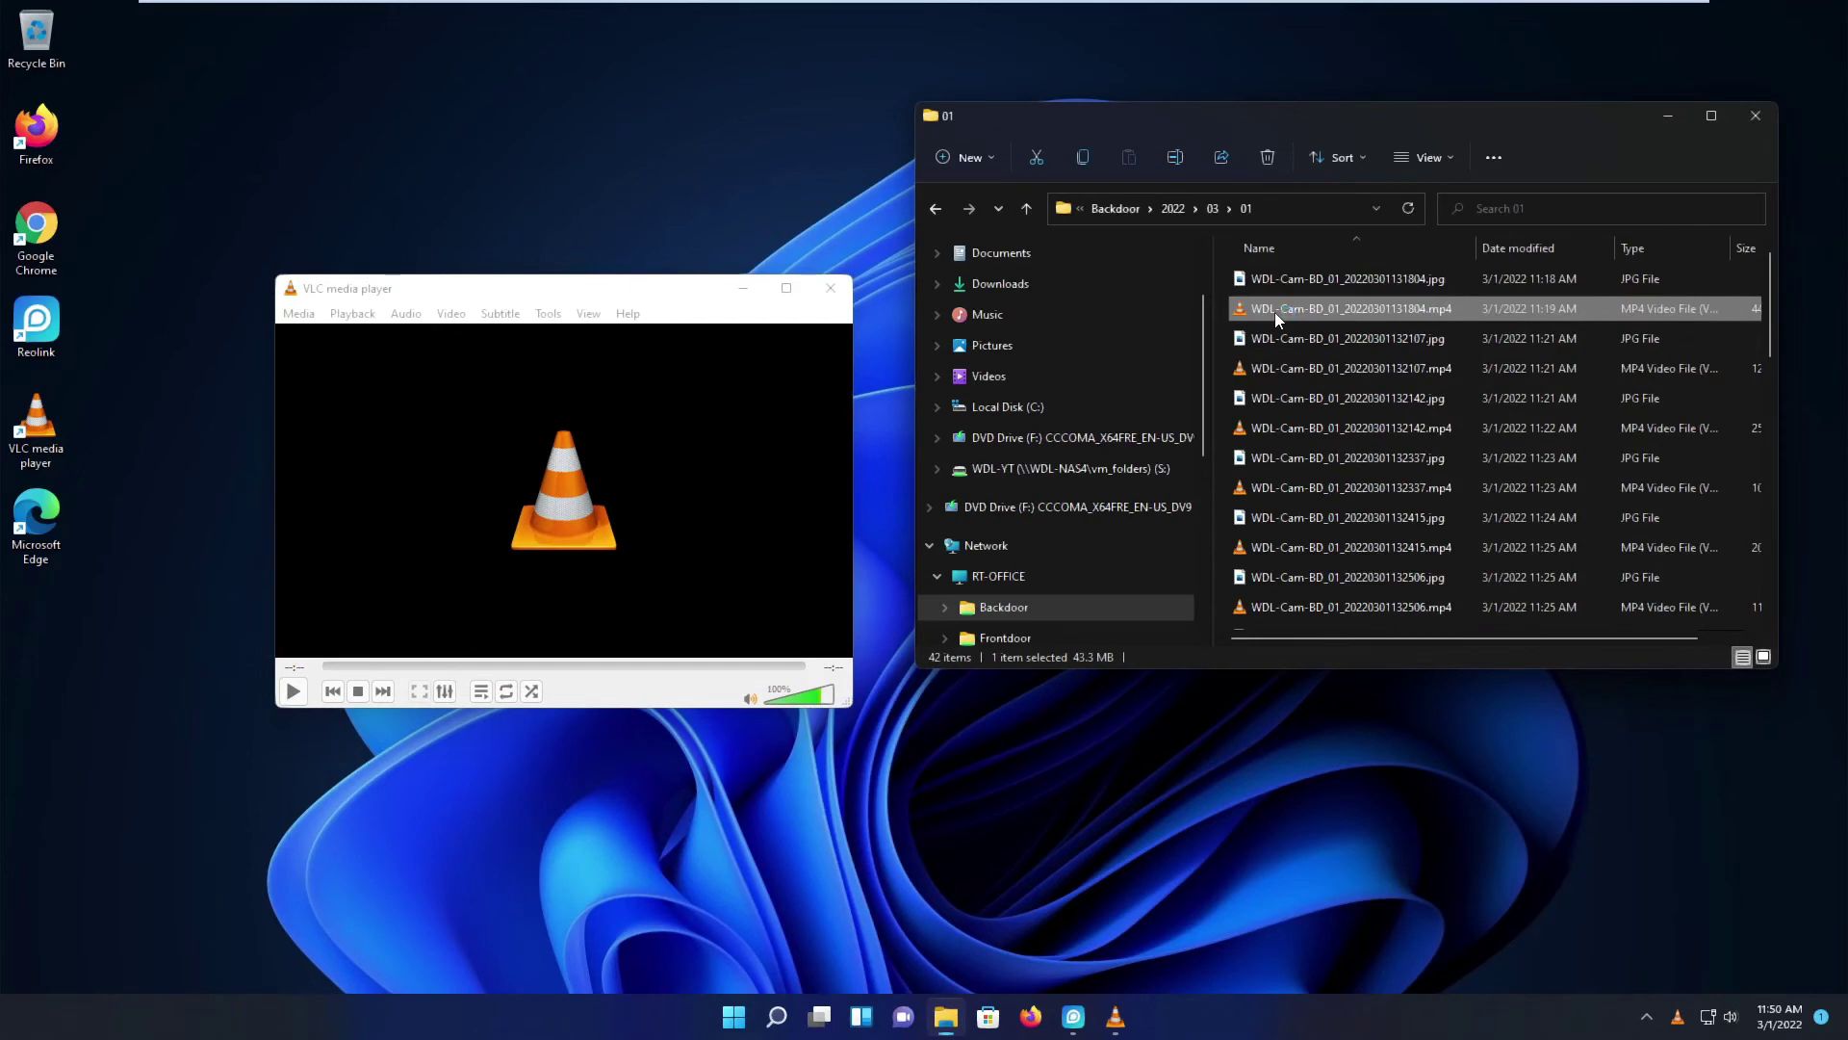
{"action": "double_click", "coordinate": [1274, 311]}
{"action": "left_click_drag", "start_coordinate": [1081, 289], "coordinate": [615, 36]}
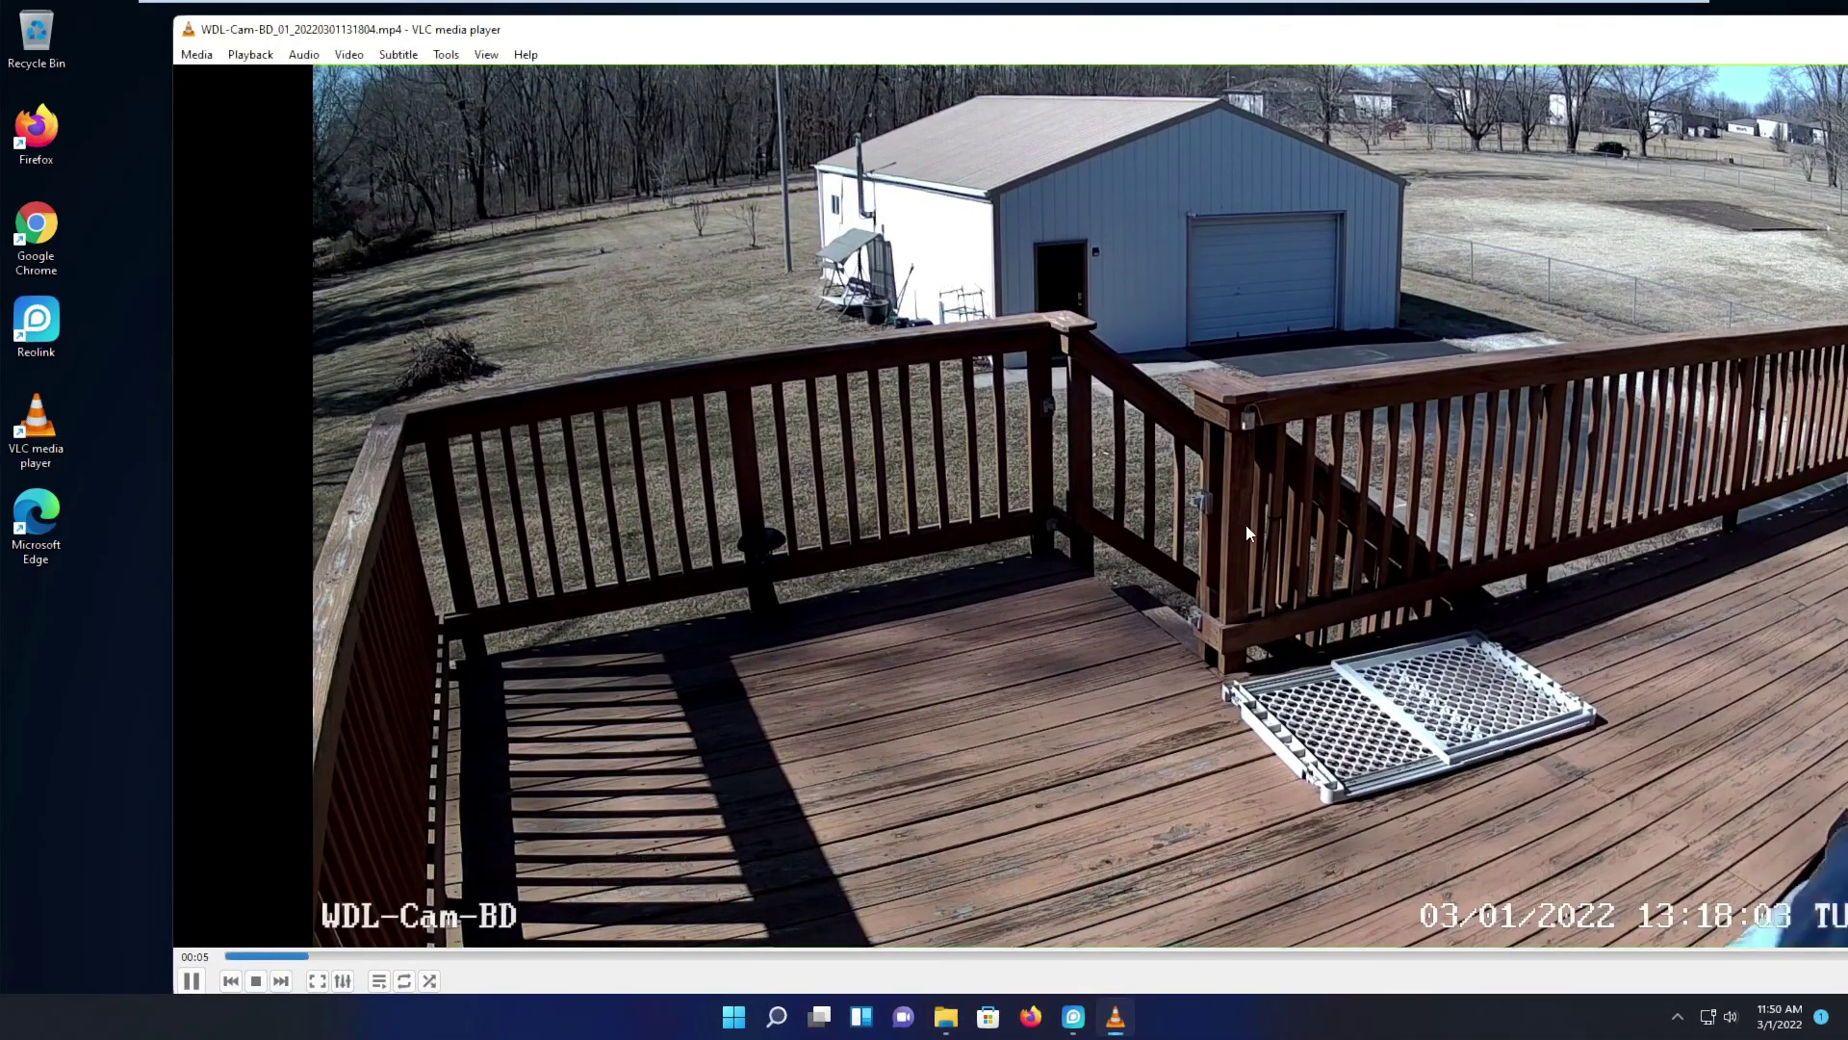
{"action": "scroll", "coordinate": [1245, 524], "scroll_direction": "down", "scroll_amount": 2}
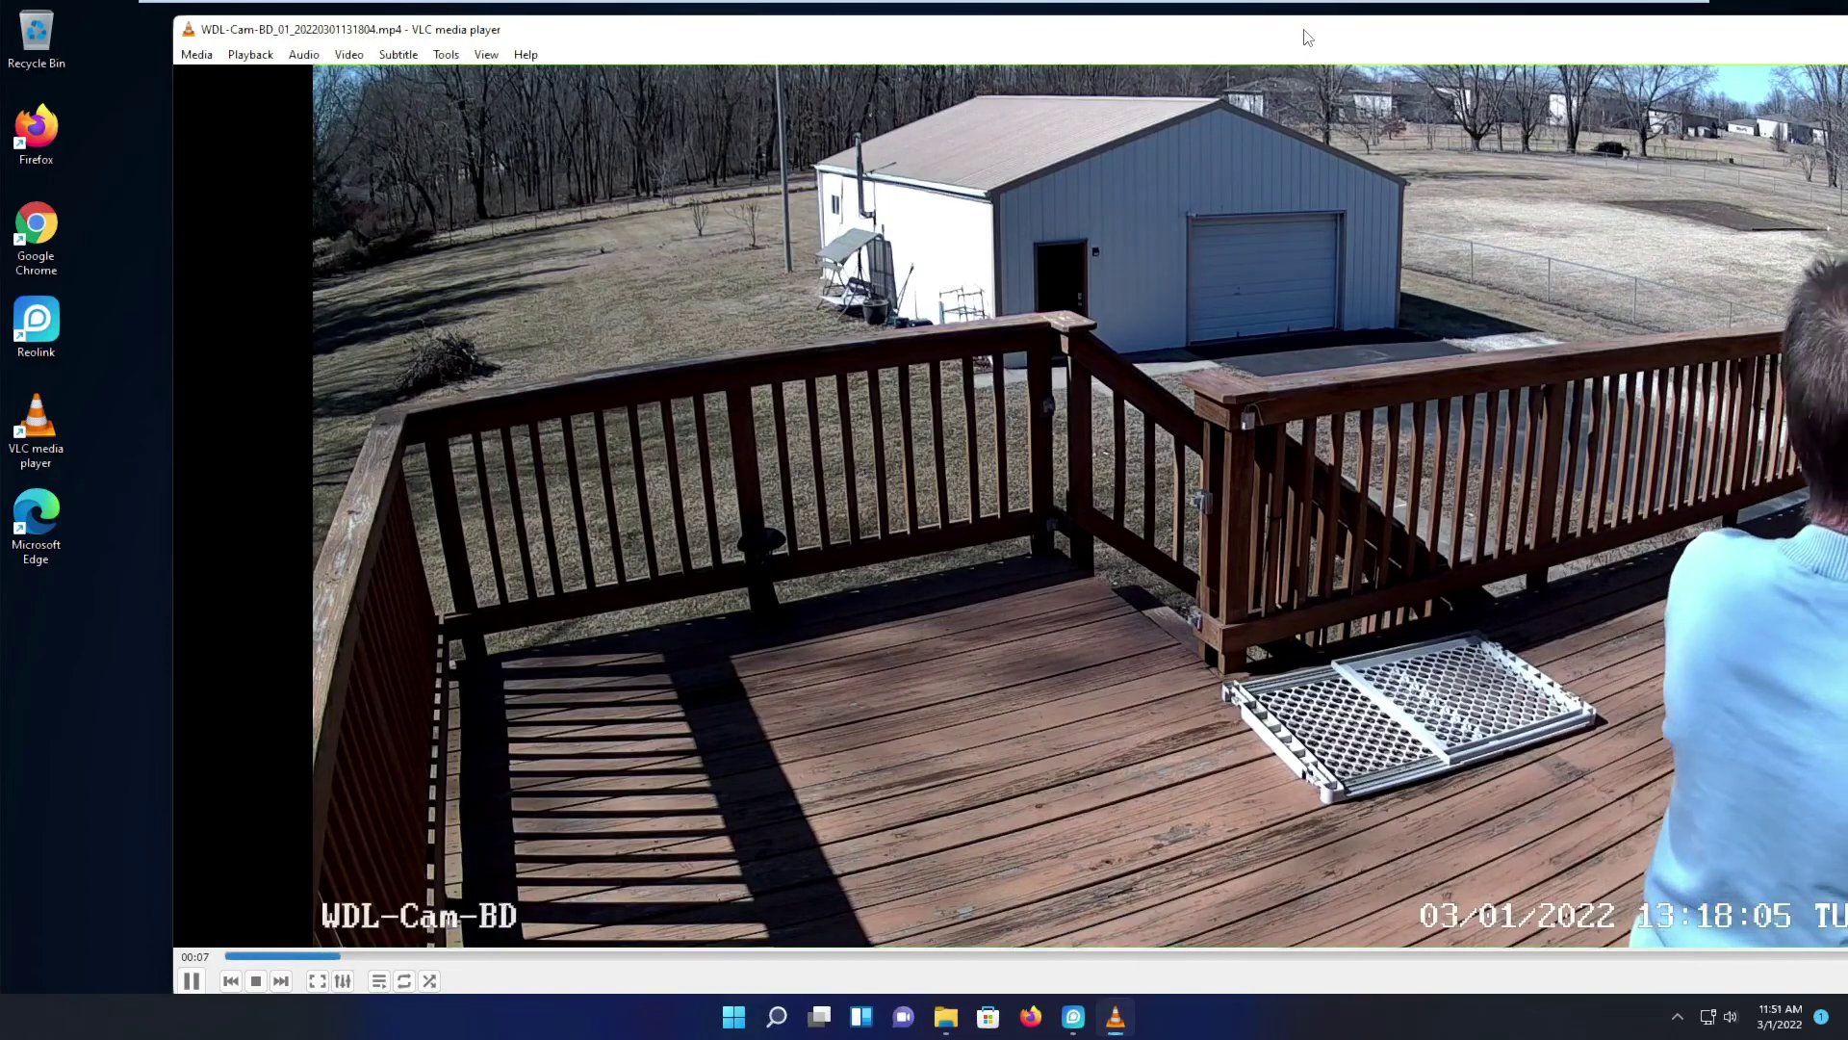